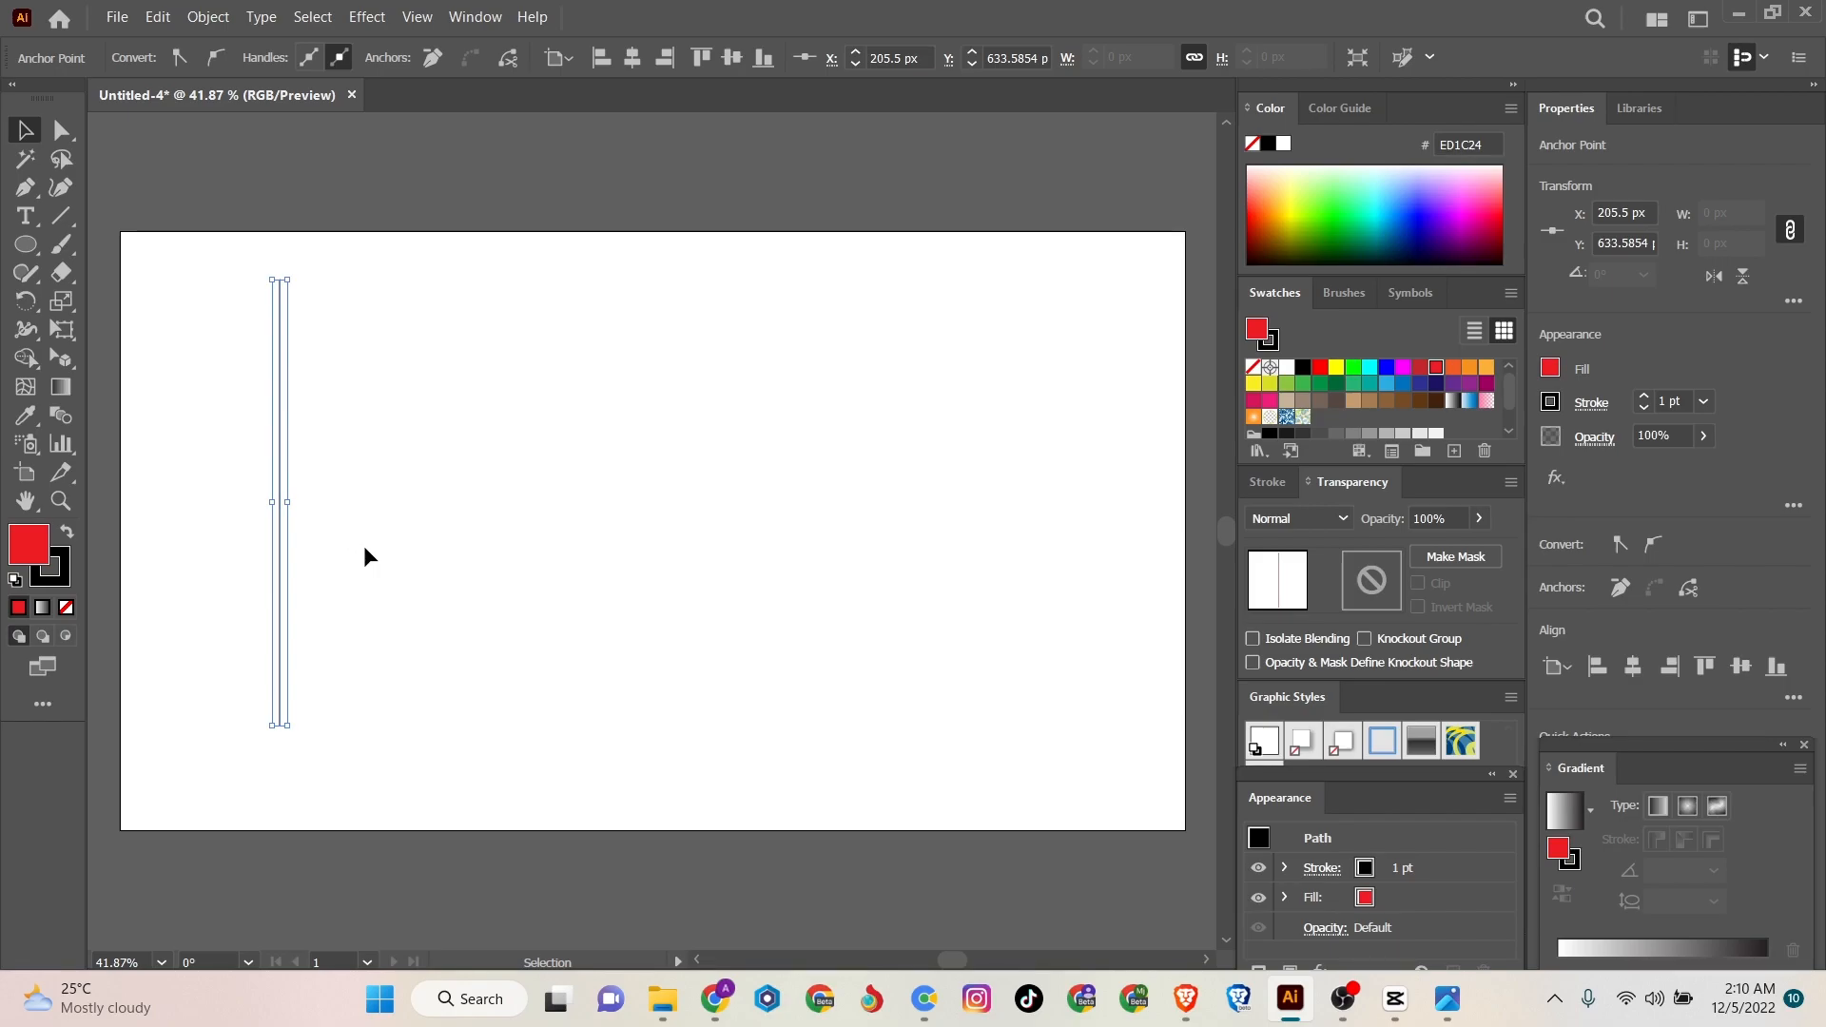
- Copy the vertical line 38 px to the right and repeat the copy until there are twelve evenly spaced lines
drag(280, 477, 308, 478)
key(a)
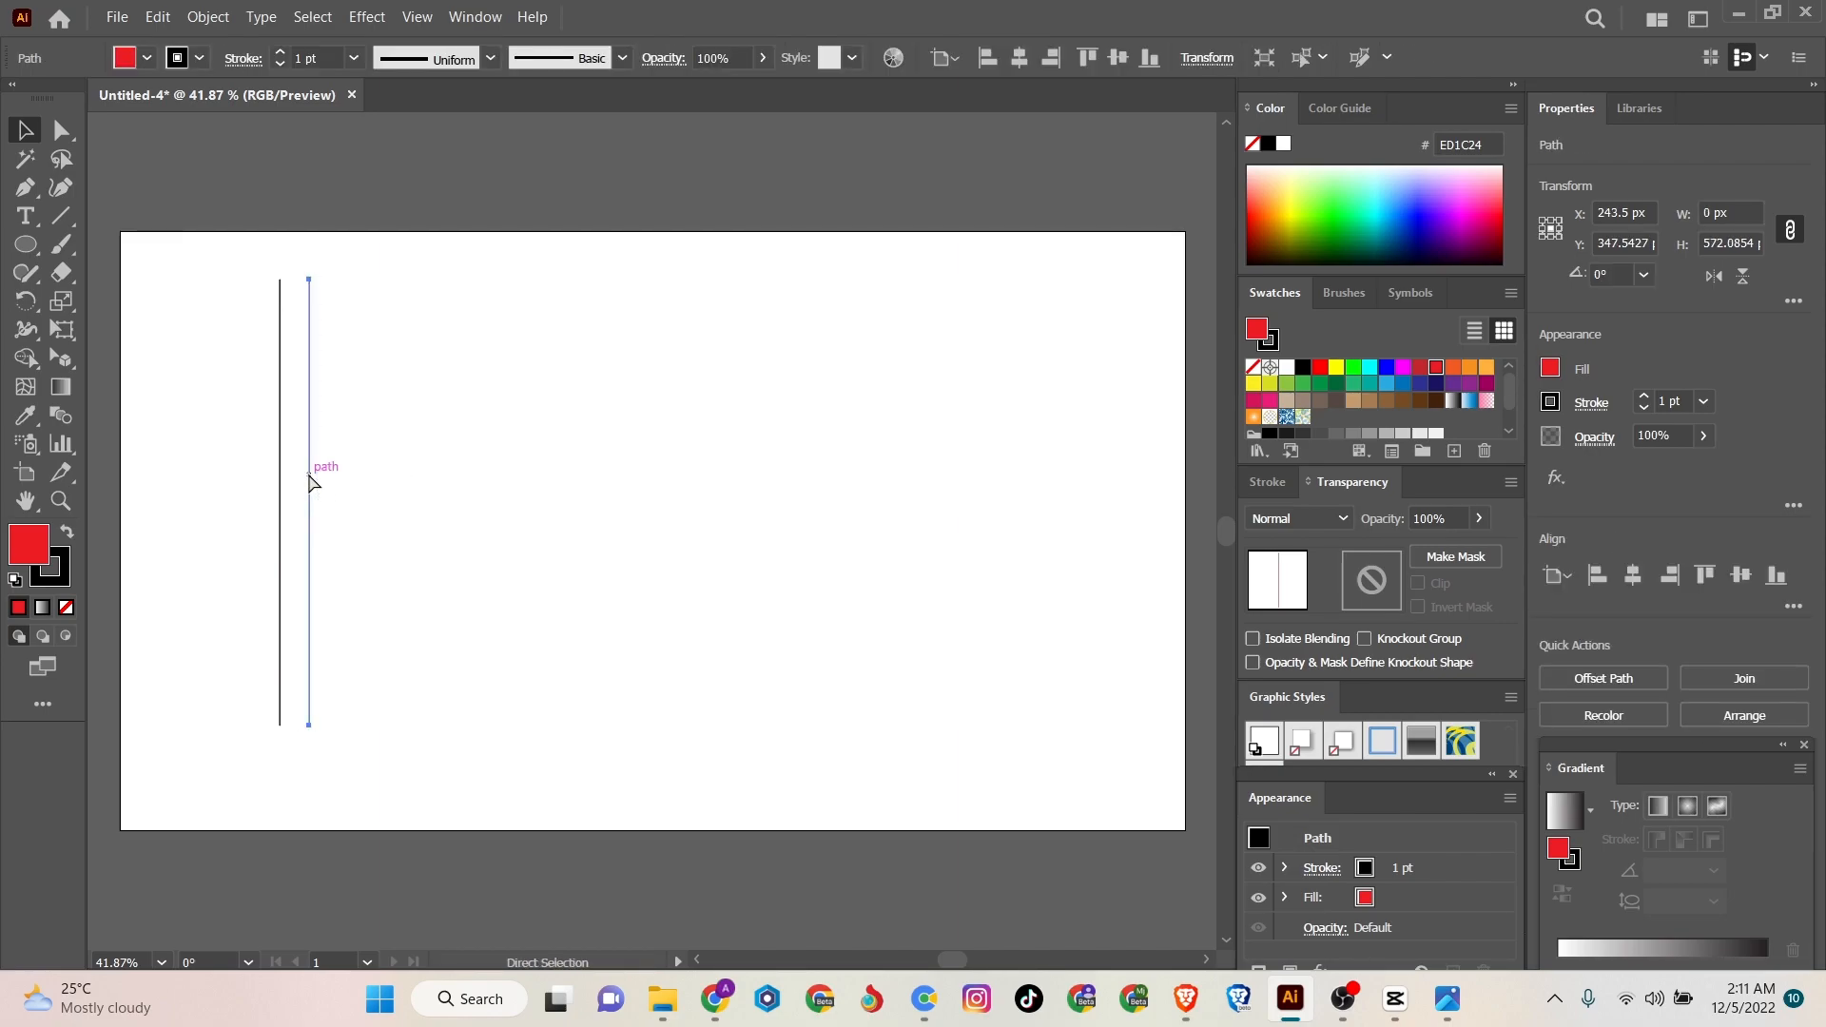
key(ctrl+d)
key(ctrl+d)
key(ctrl+d)
key(ctrl+d)
key(ctrl+d)
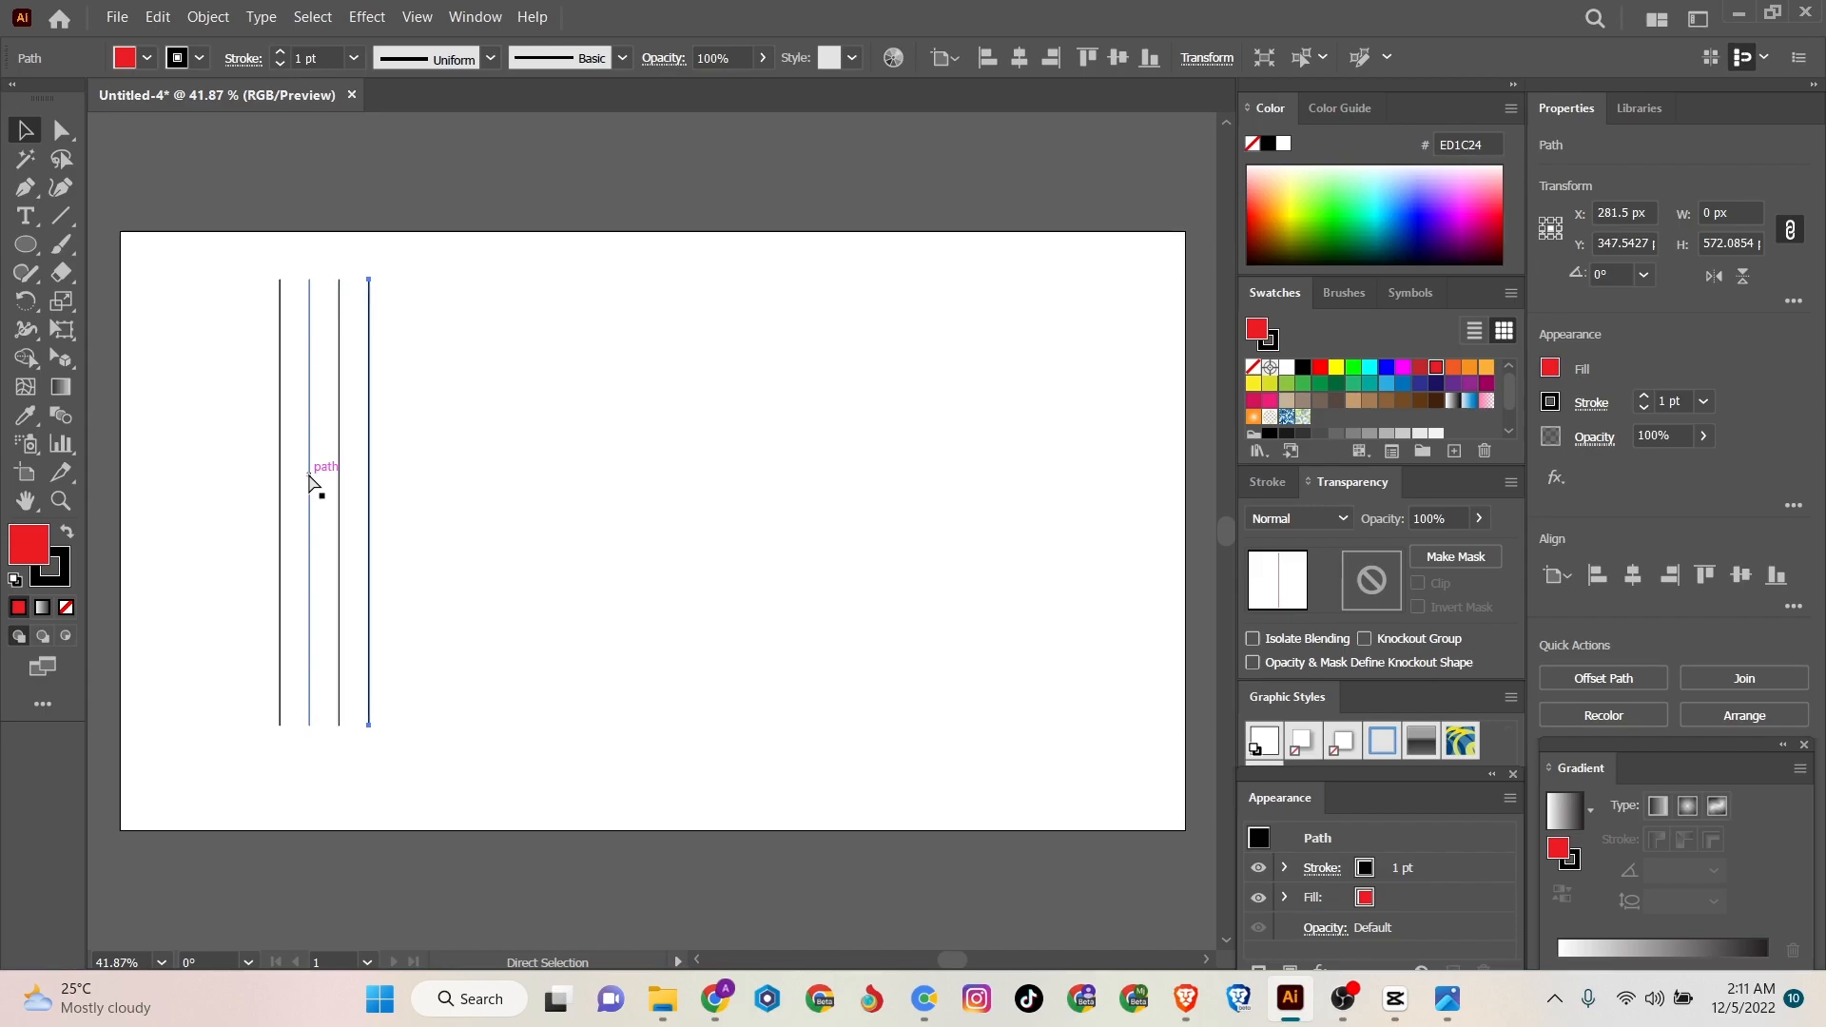
key(ctrl+d)
key(ctrl+d)
key(ctrl+d)
key(ctrl+d)
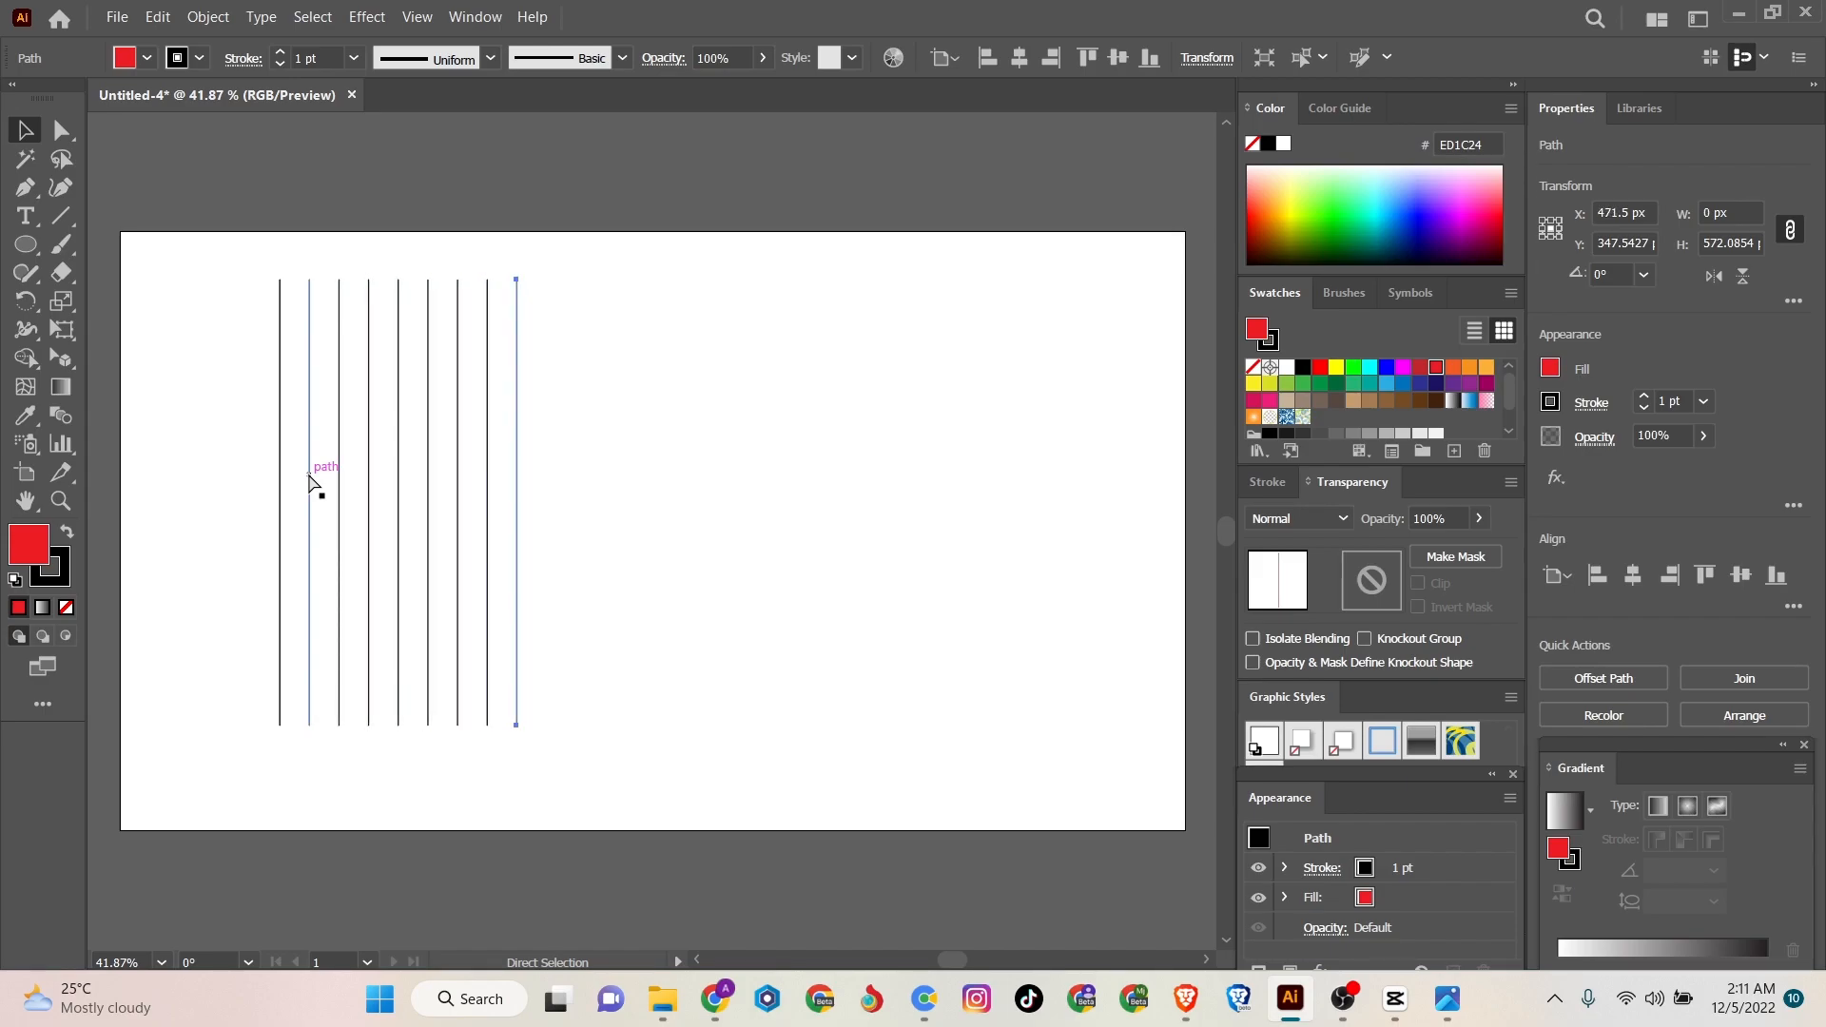
key(ctrl+d)
key(v)
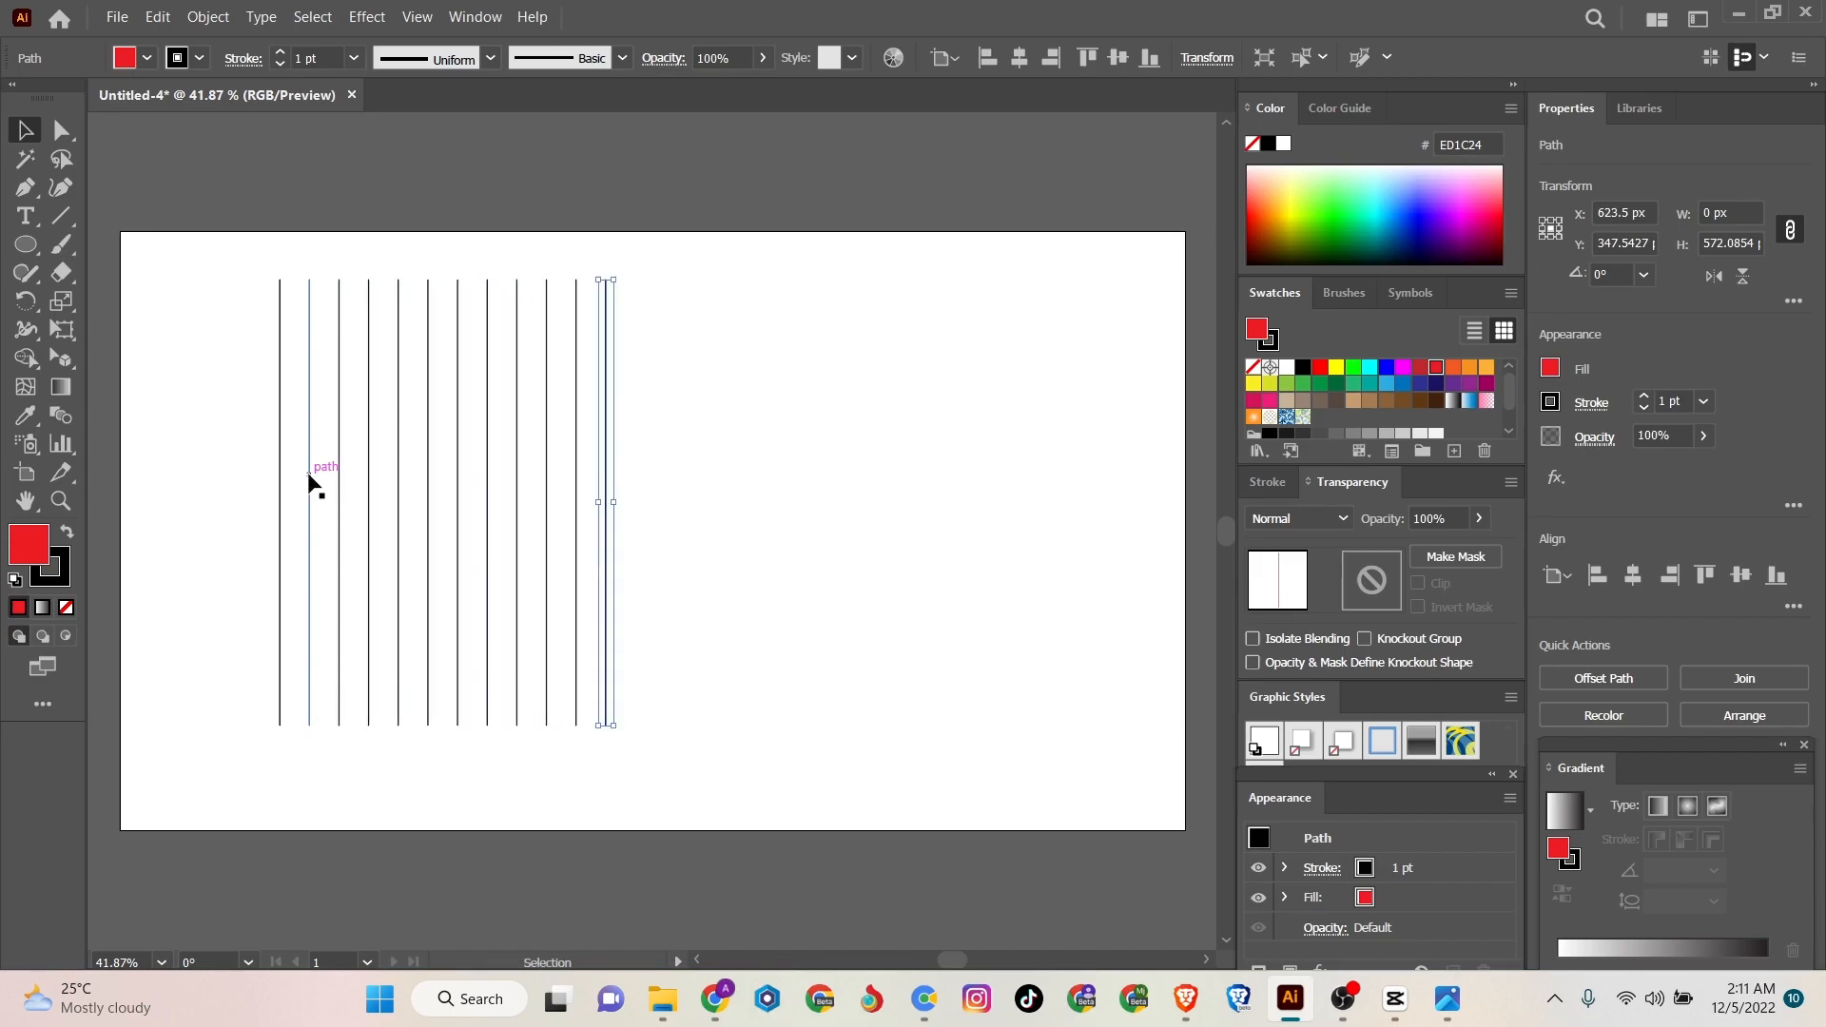
- Paste a copy of all the vertical lines in front and rotate it about 90° to form a square grid
drag(860, 373, 187, 440)
click(159, 17)
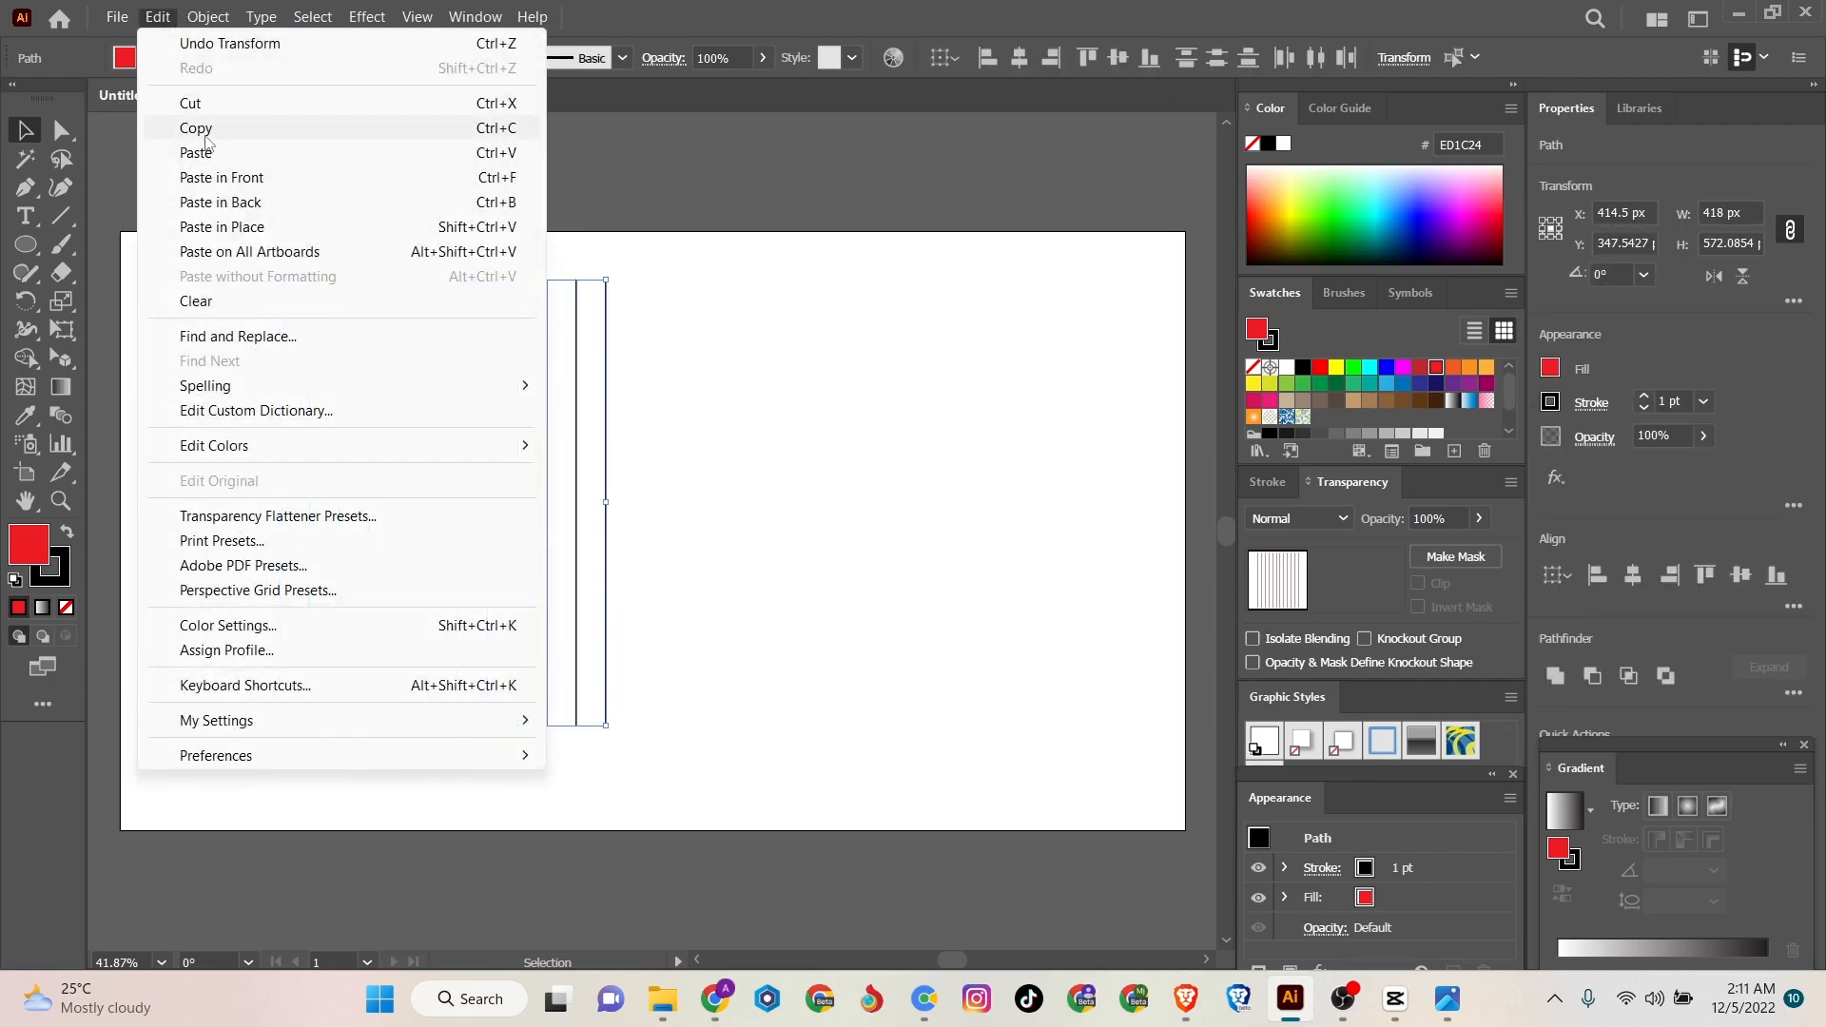
click(209, 134)
click(158, 17)
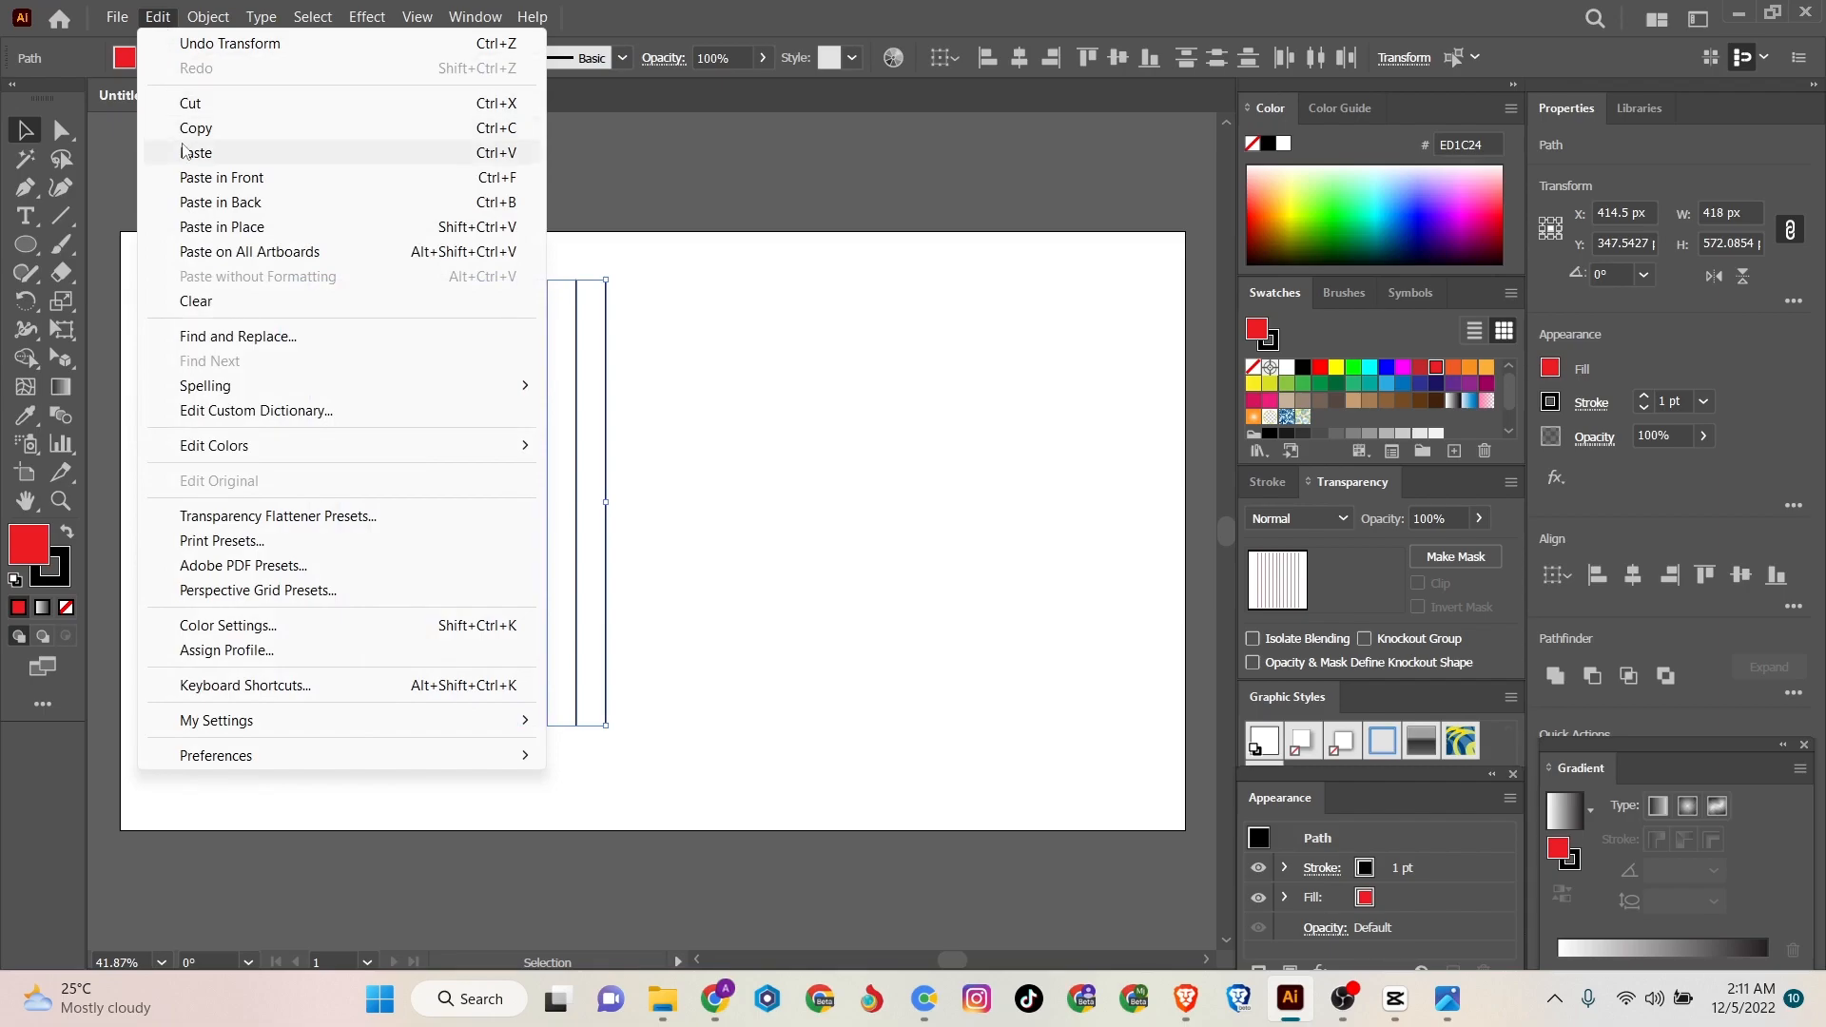
click(205, 179)
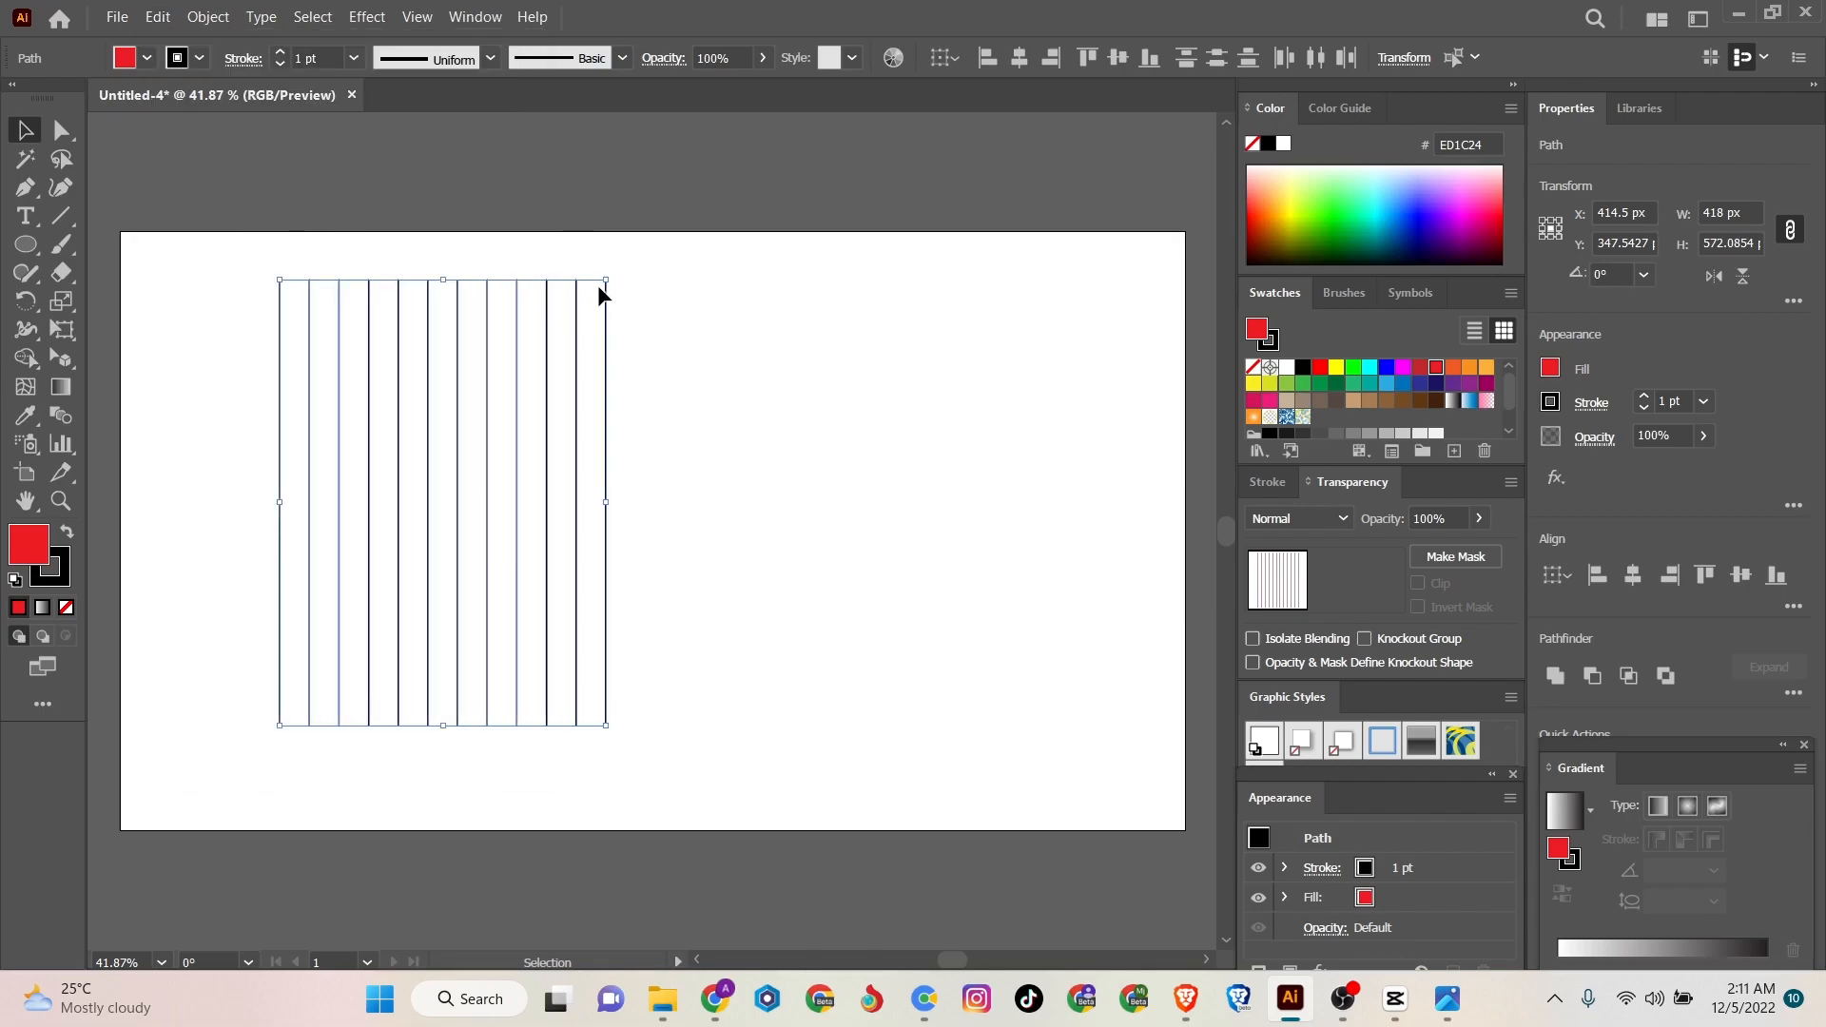
drag(595, 276, 649, 642)
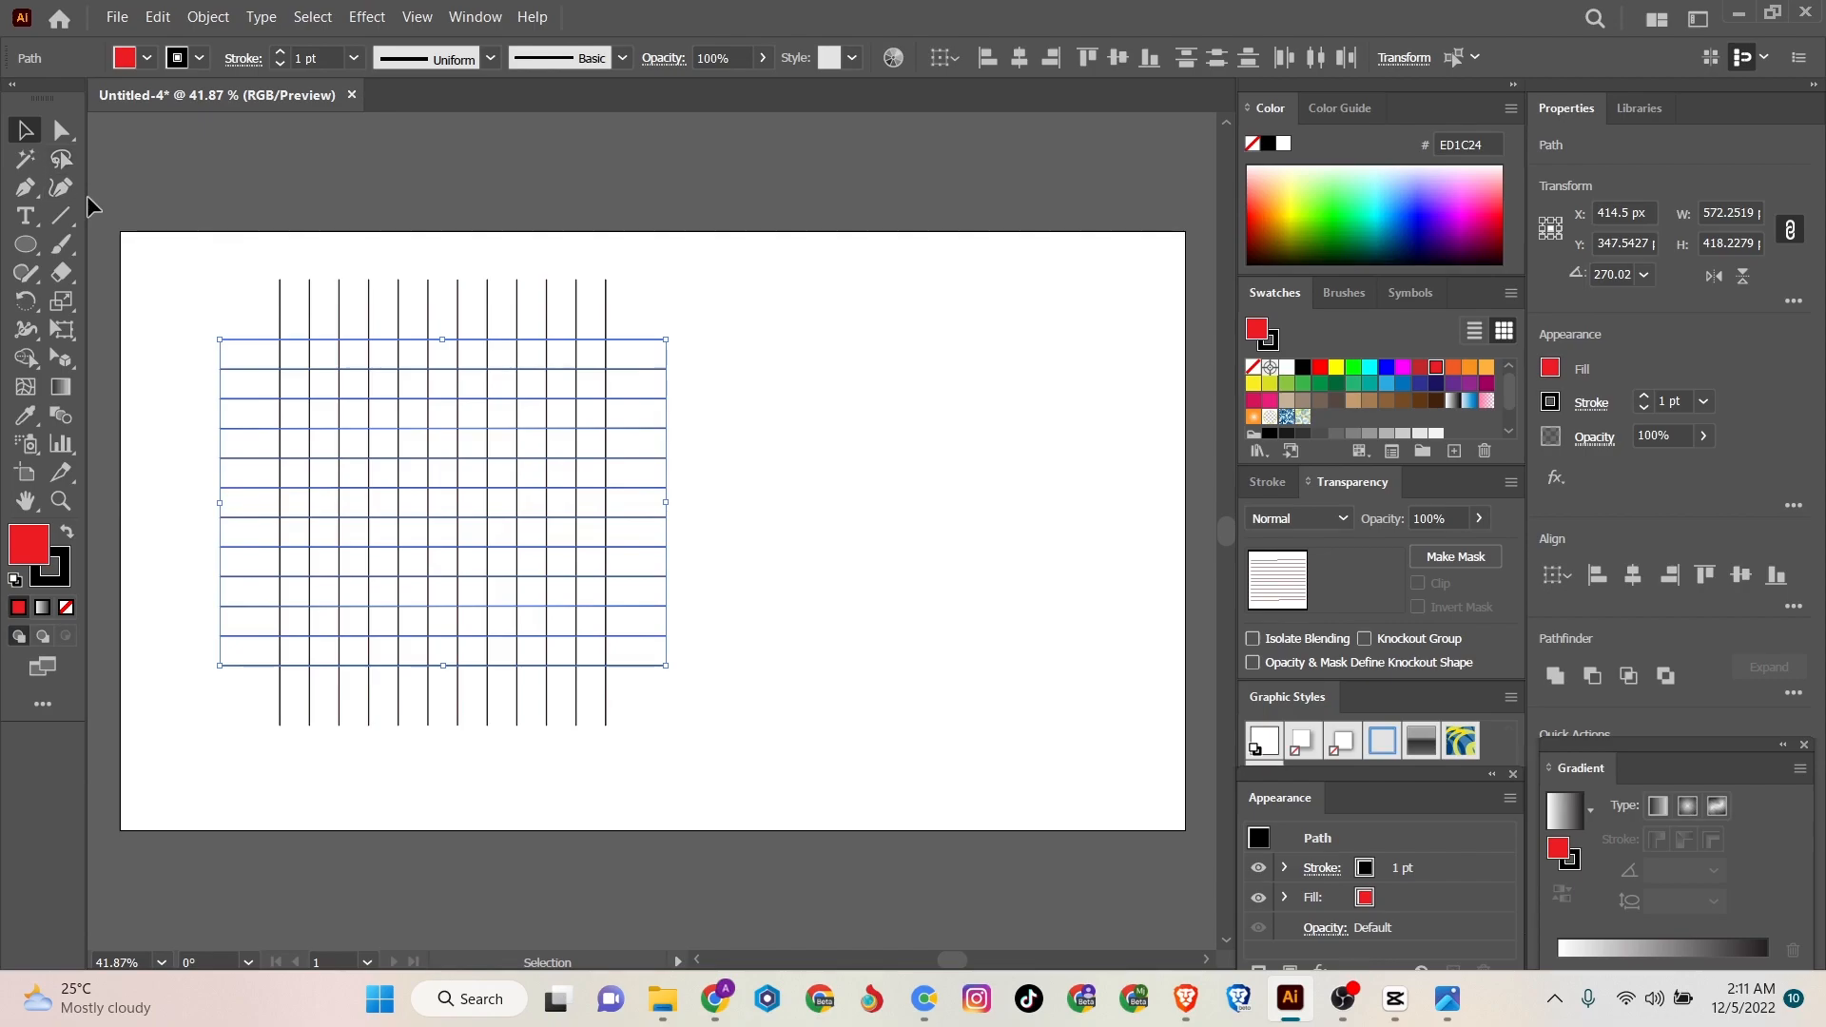
click(128, 208)
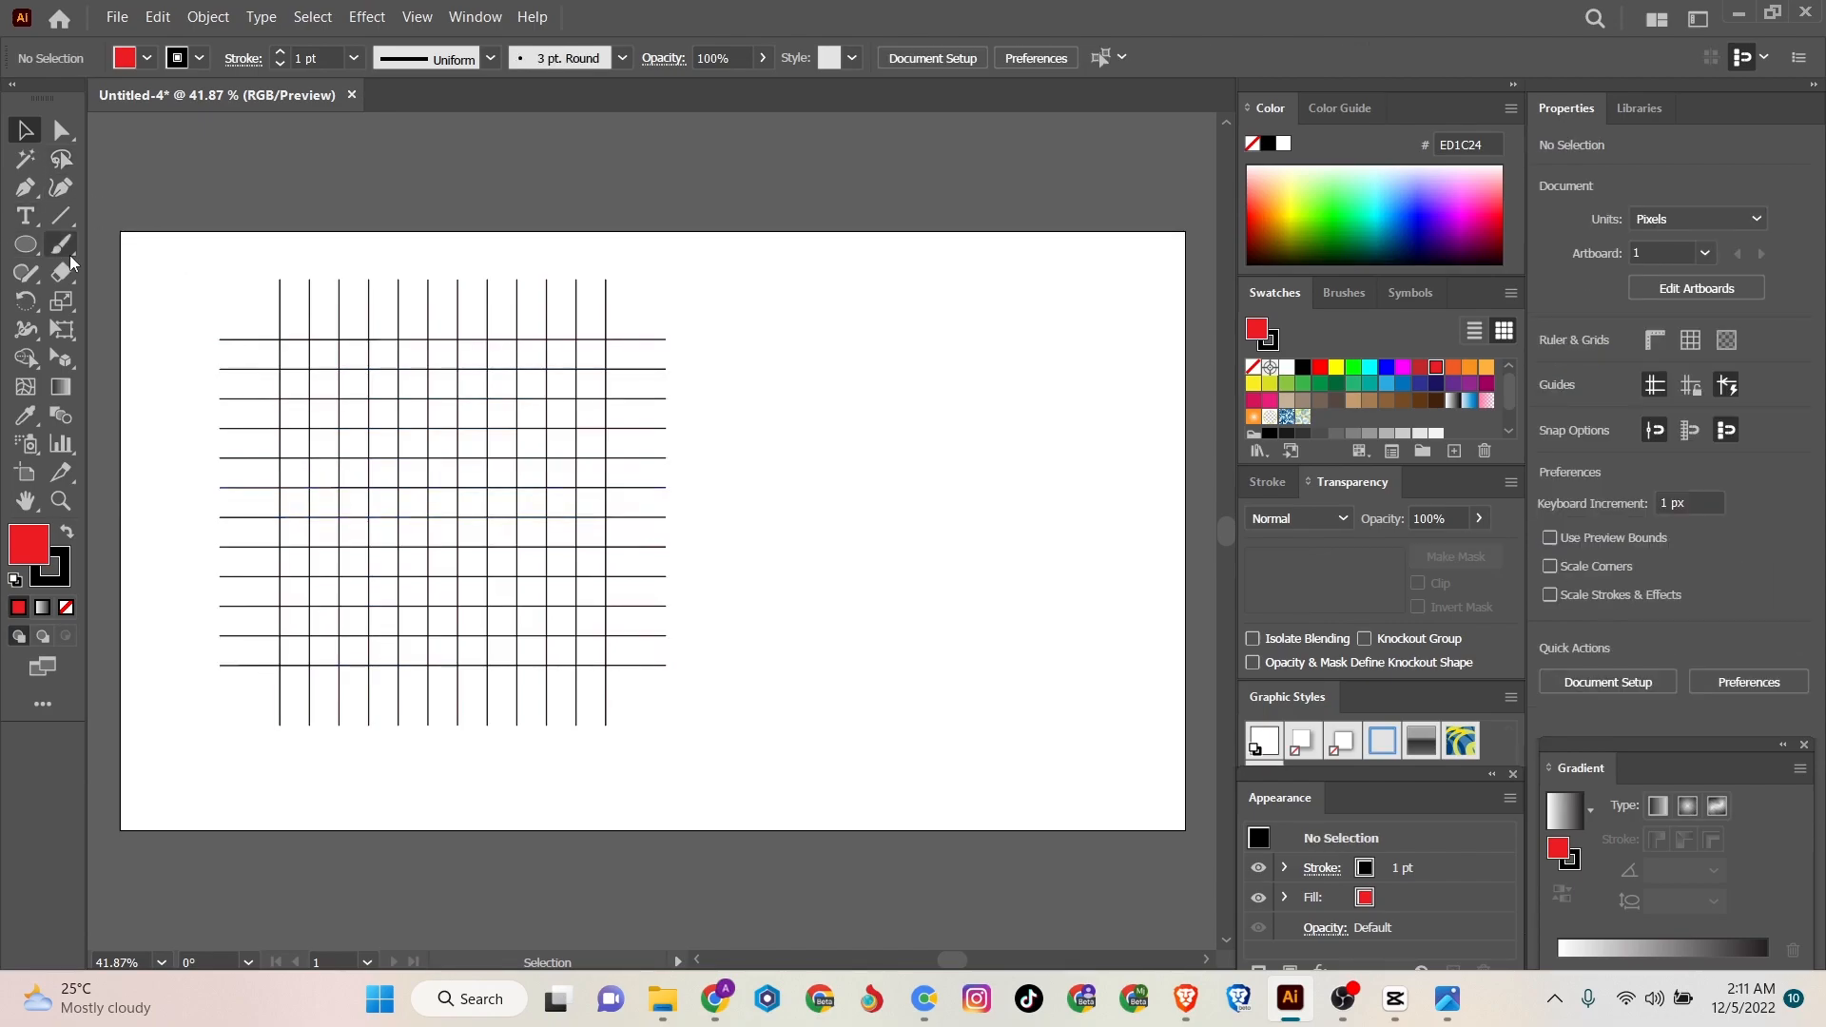
- Draw a red ellipse about 342 px wide and 313 px high over the middle of the grid
click(26, 245)
drag(347, 369, 576, 613)
drag(348, 501, 314, 497)
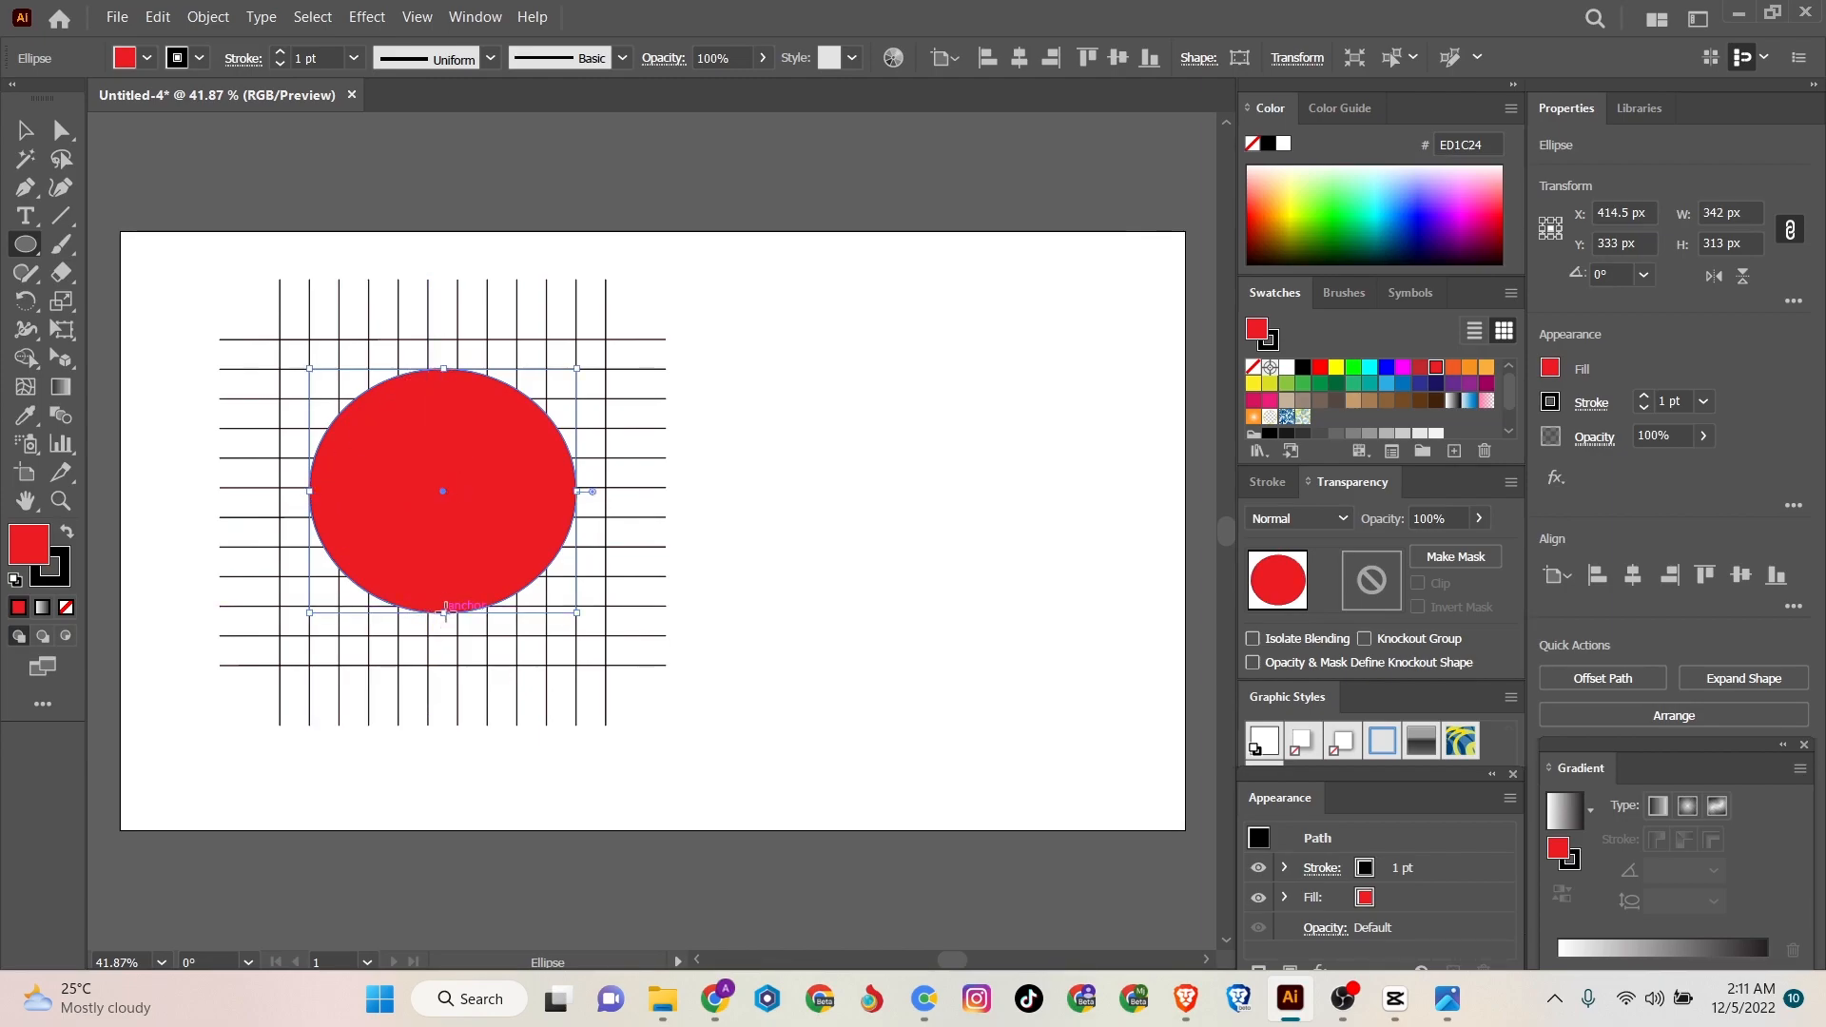
drag(444, 609, 444, 617)
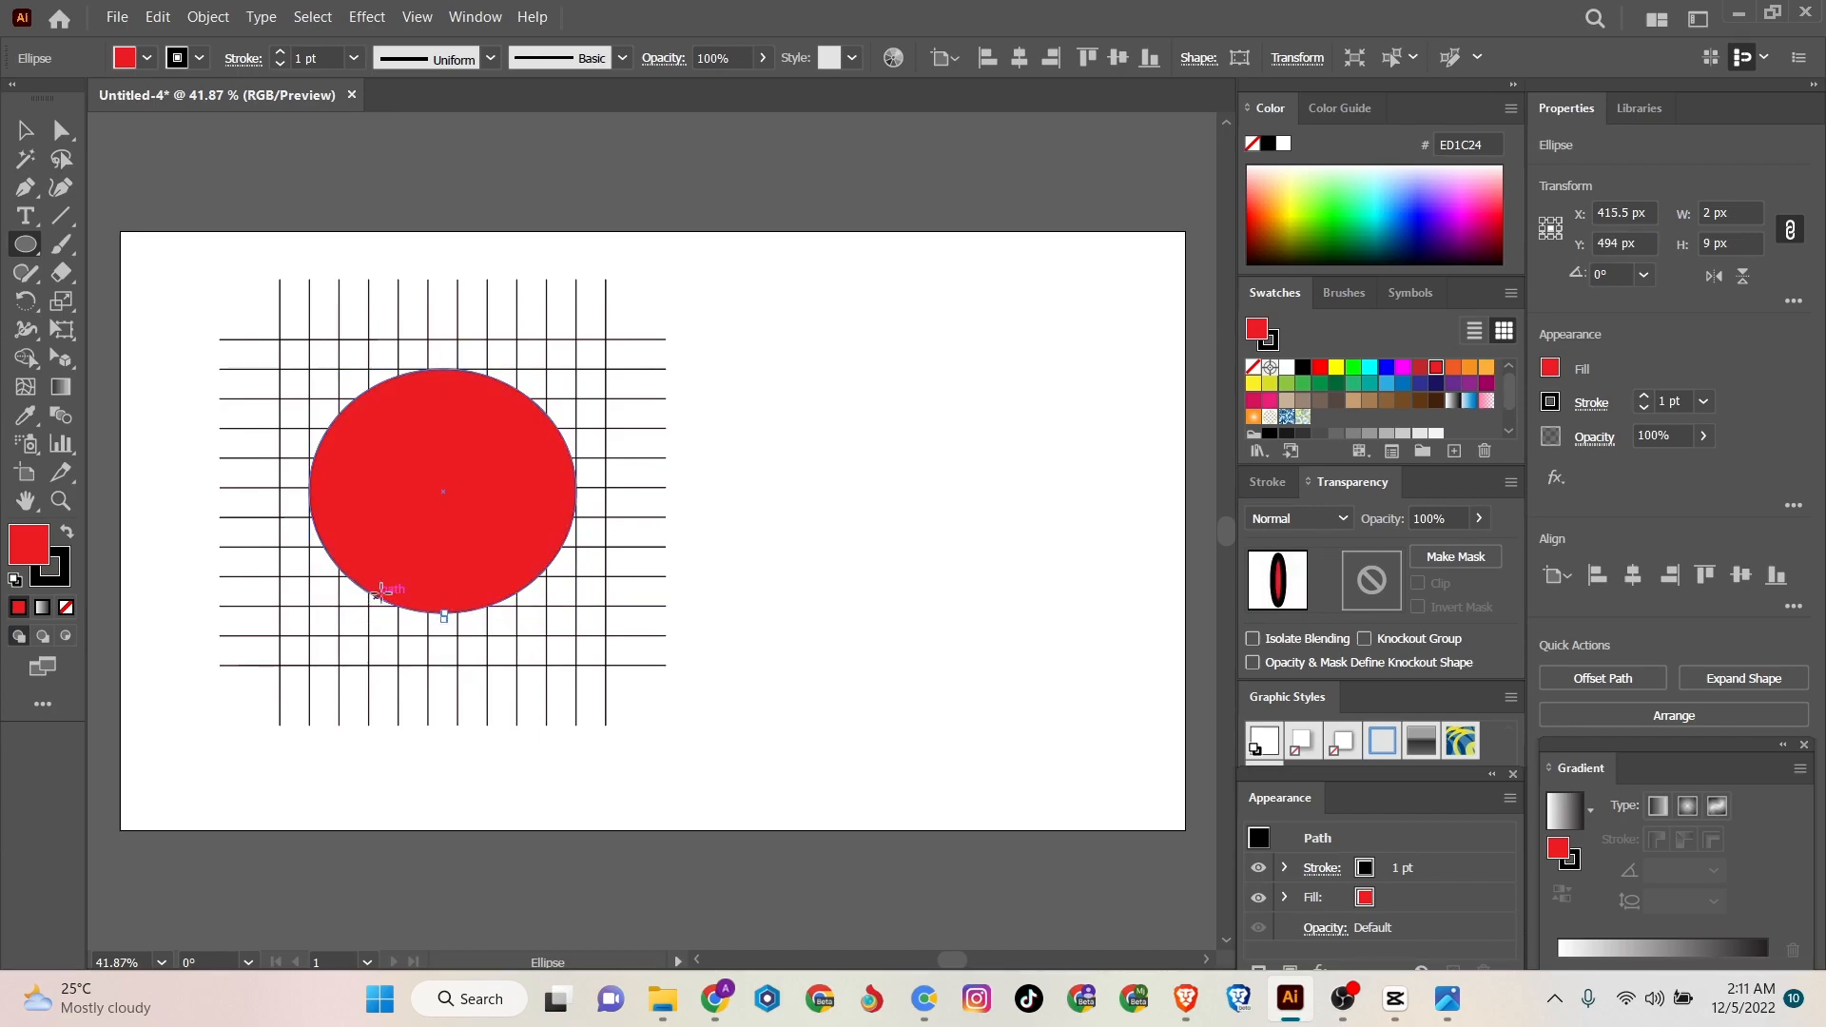
key(ctrl+z)
click(458, 589)
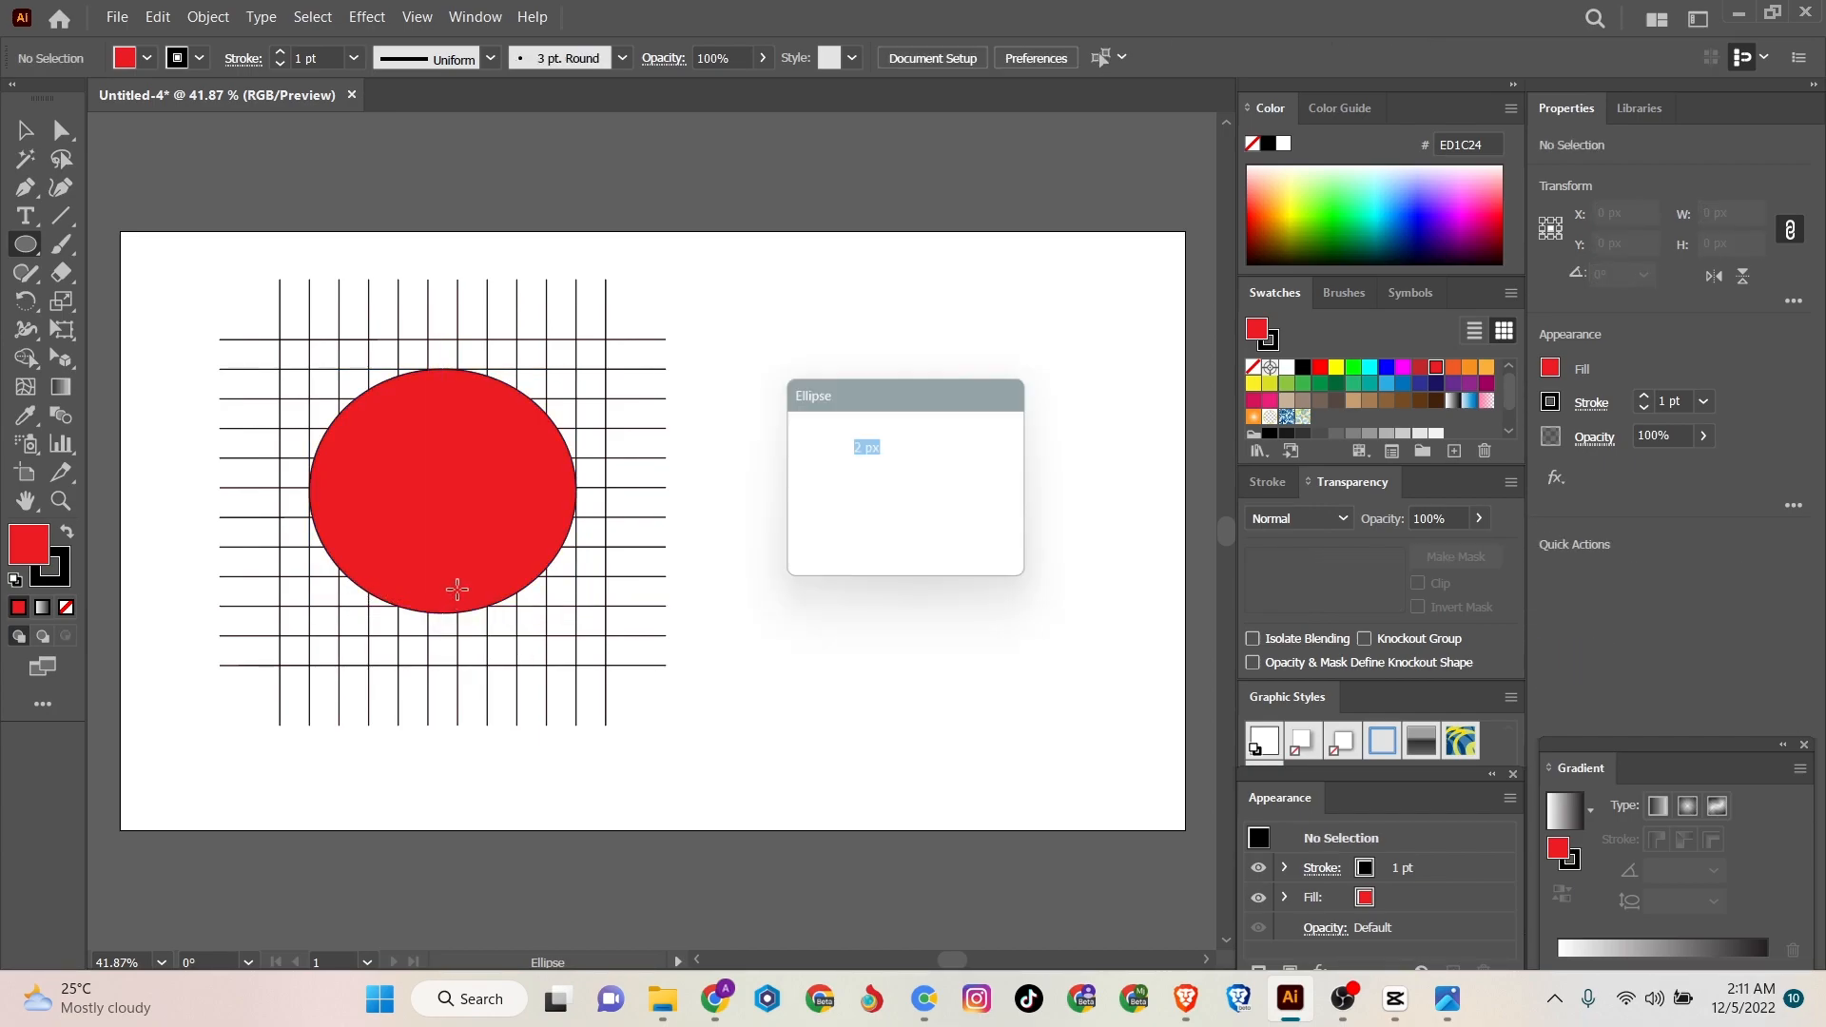
click(966, 534)
- Remove the ellipse's fill and stretch its lower edge to a grid line, making a 342 px circle
click(25, 131)
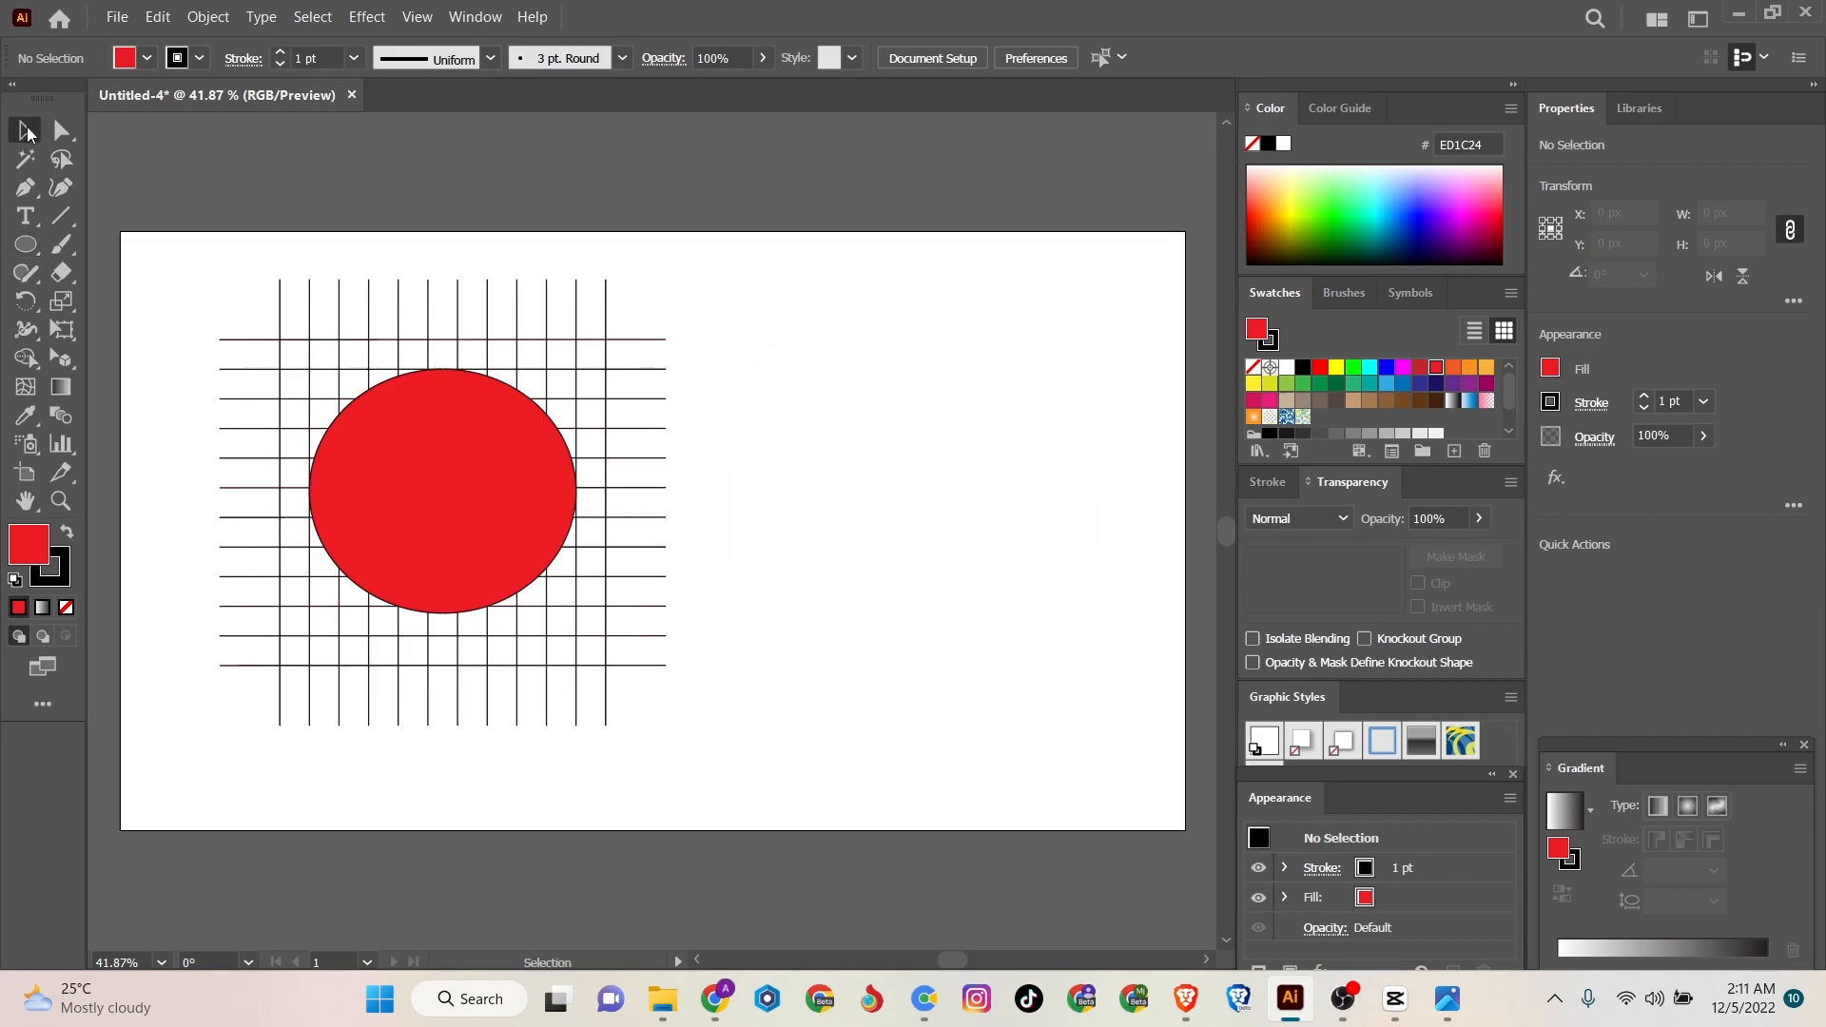
click(148, 55)
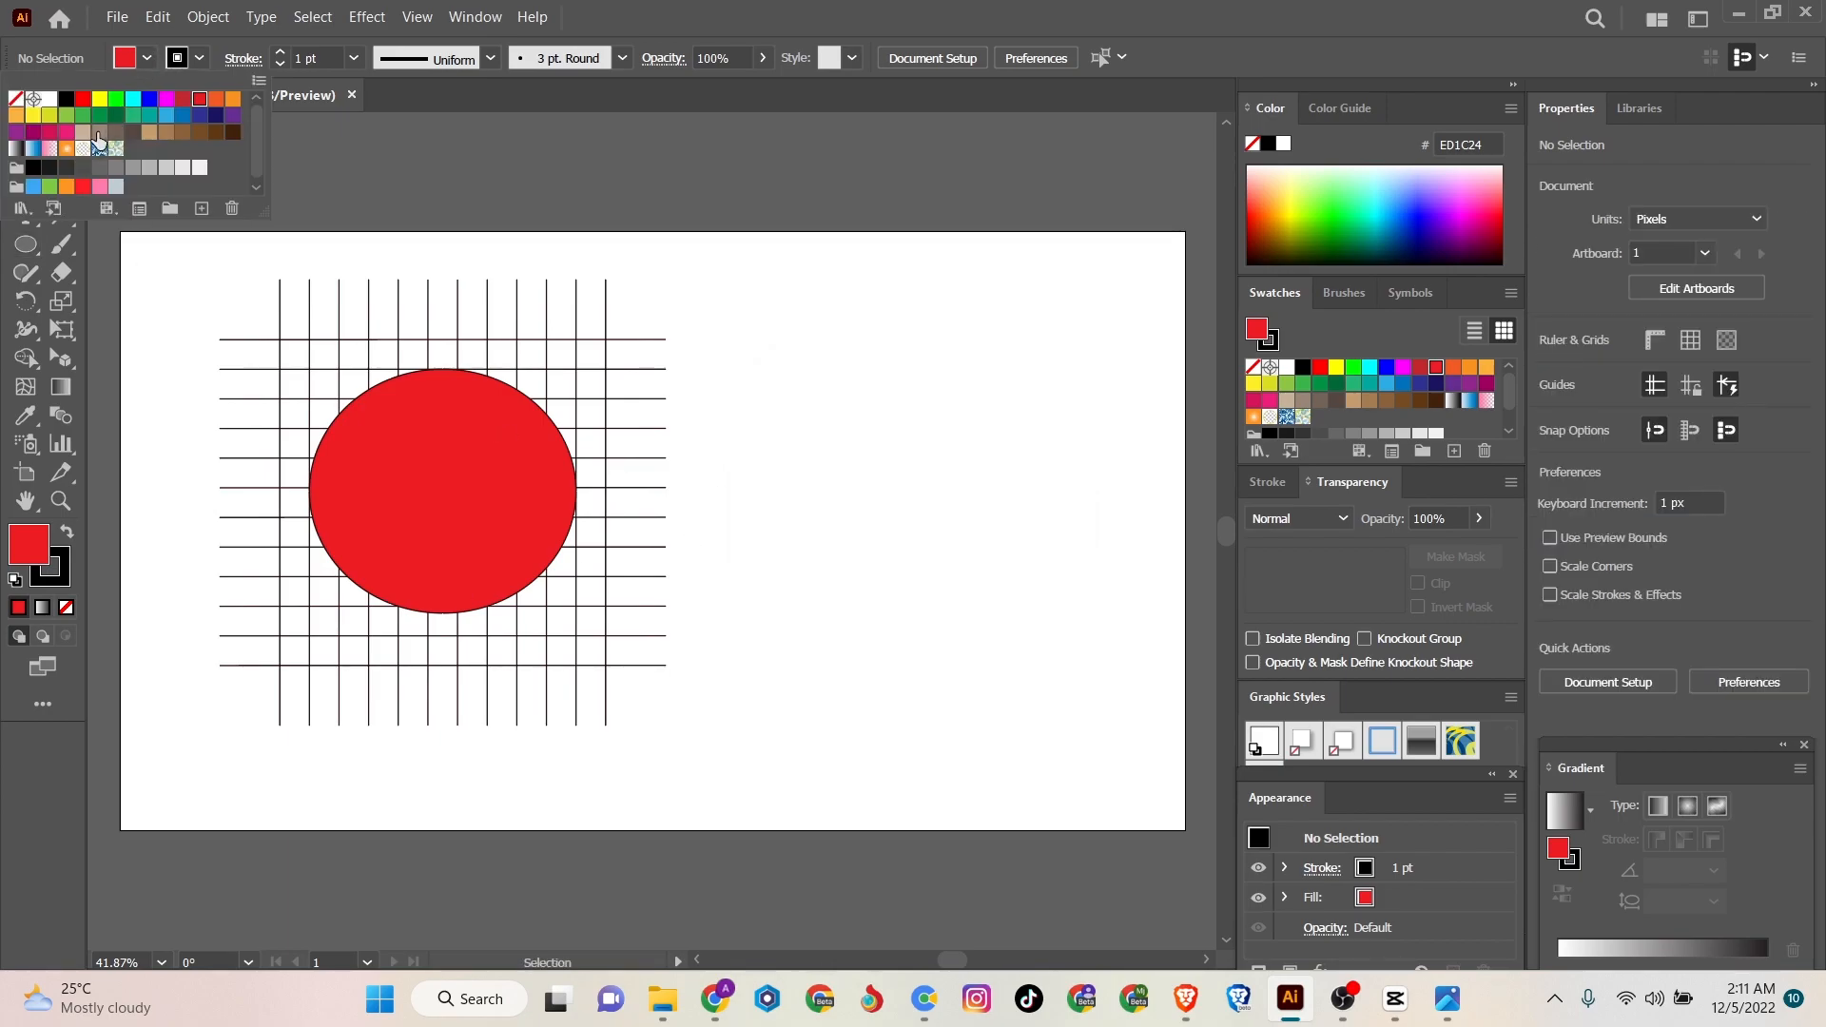
click(17, 99)
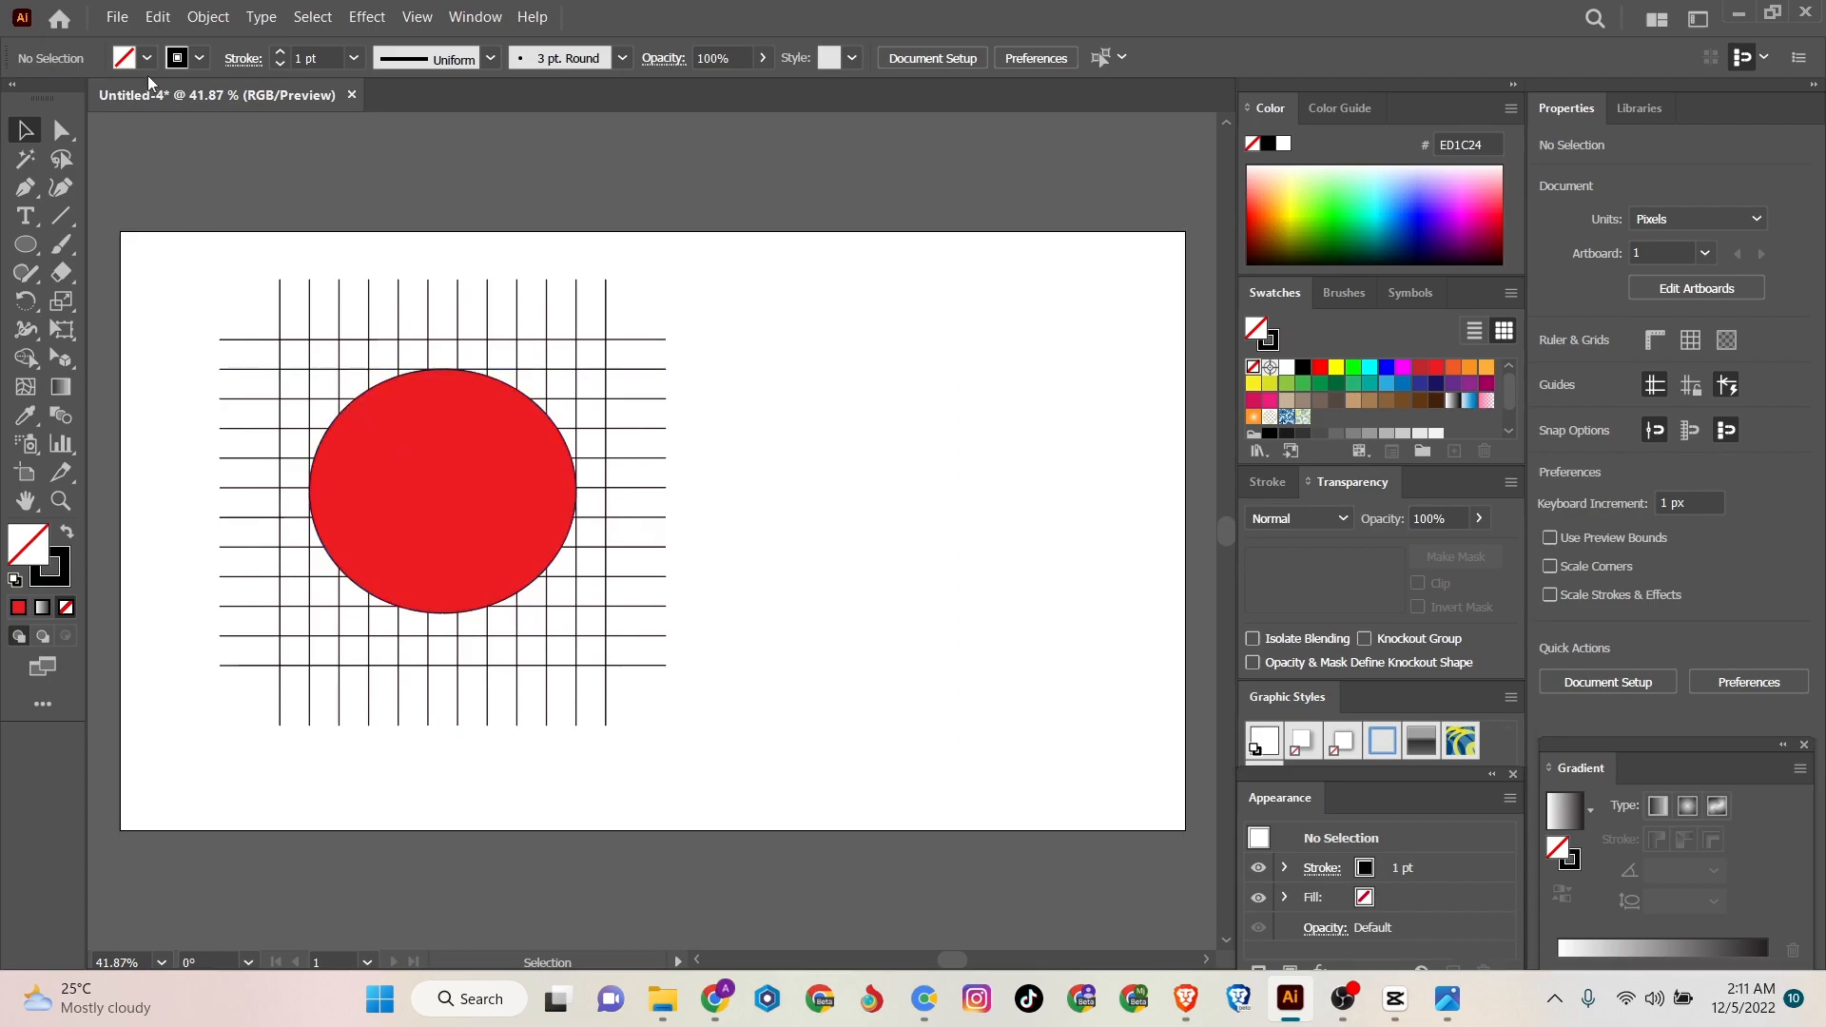
click(407, 479)
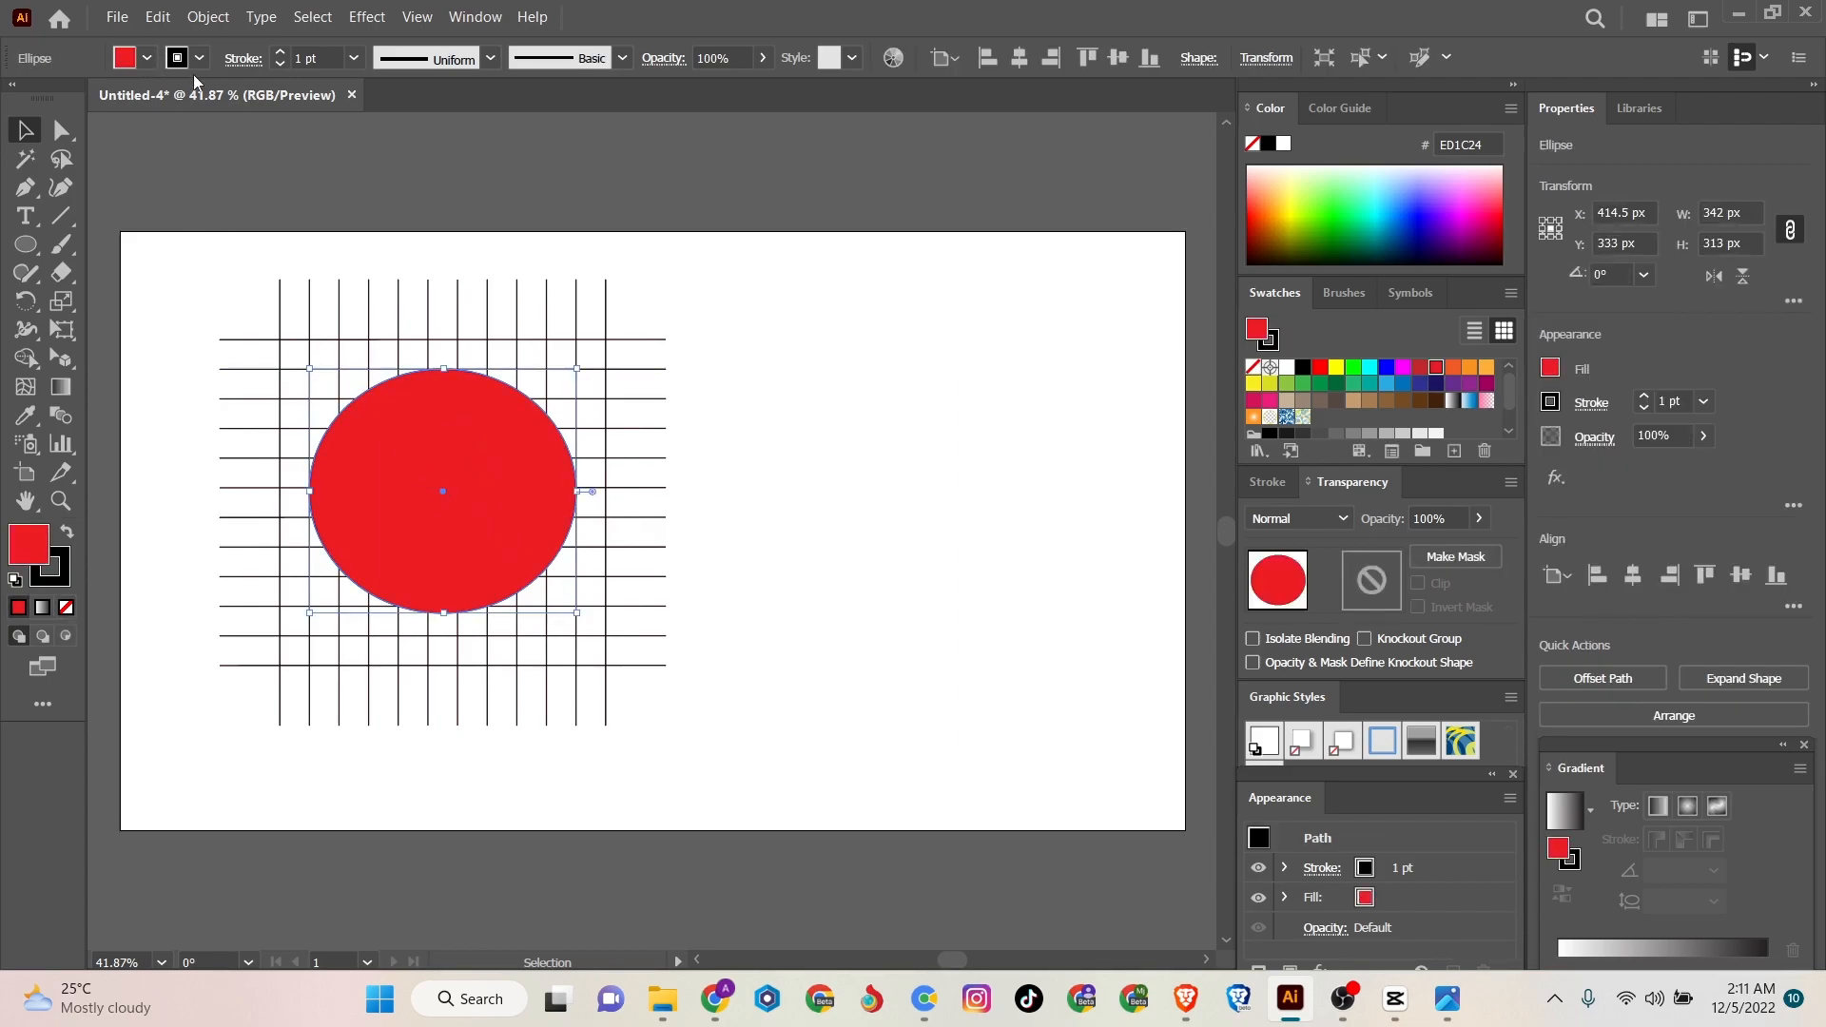
click(148, 57)
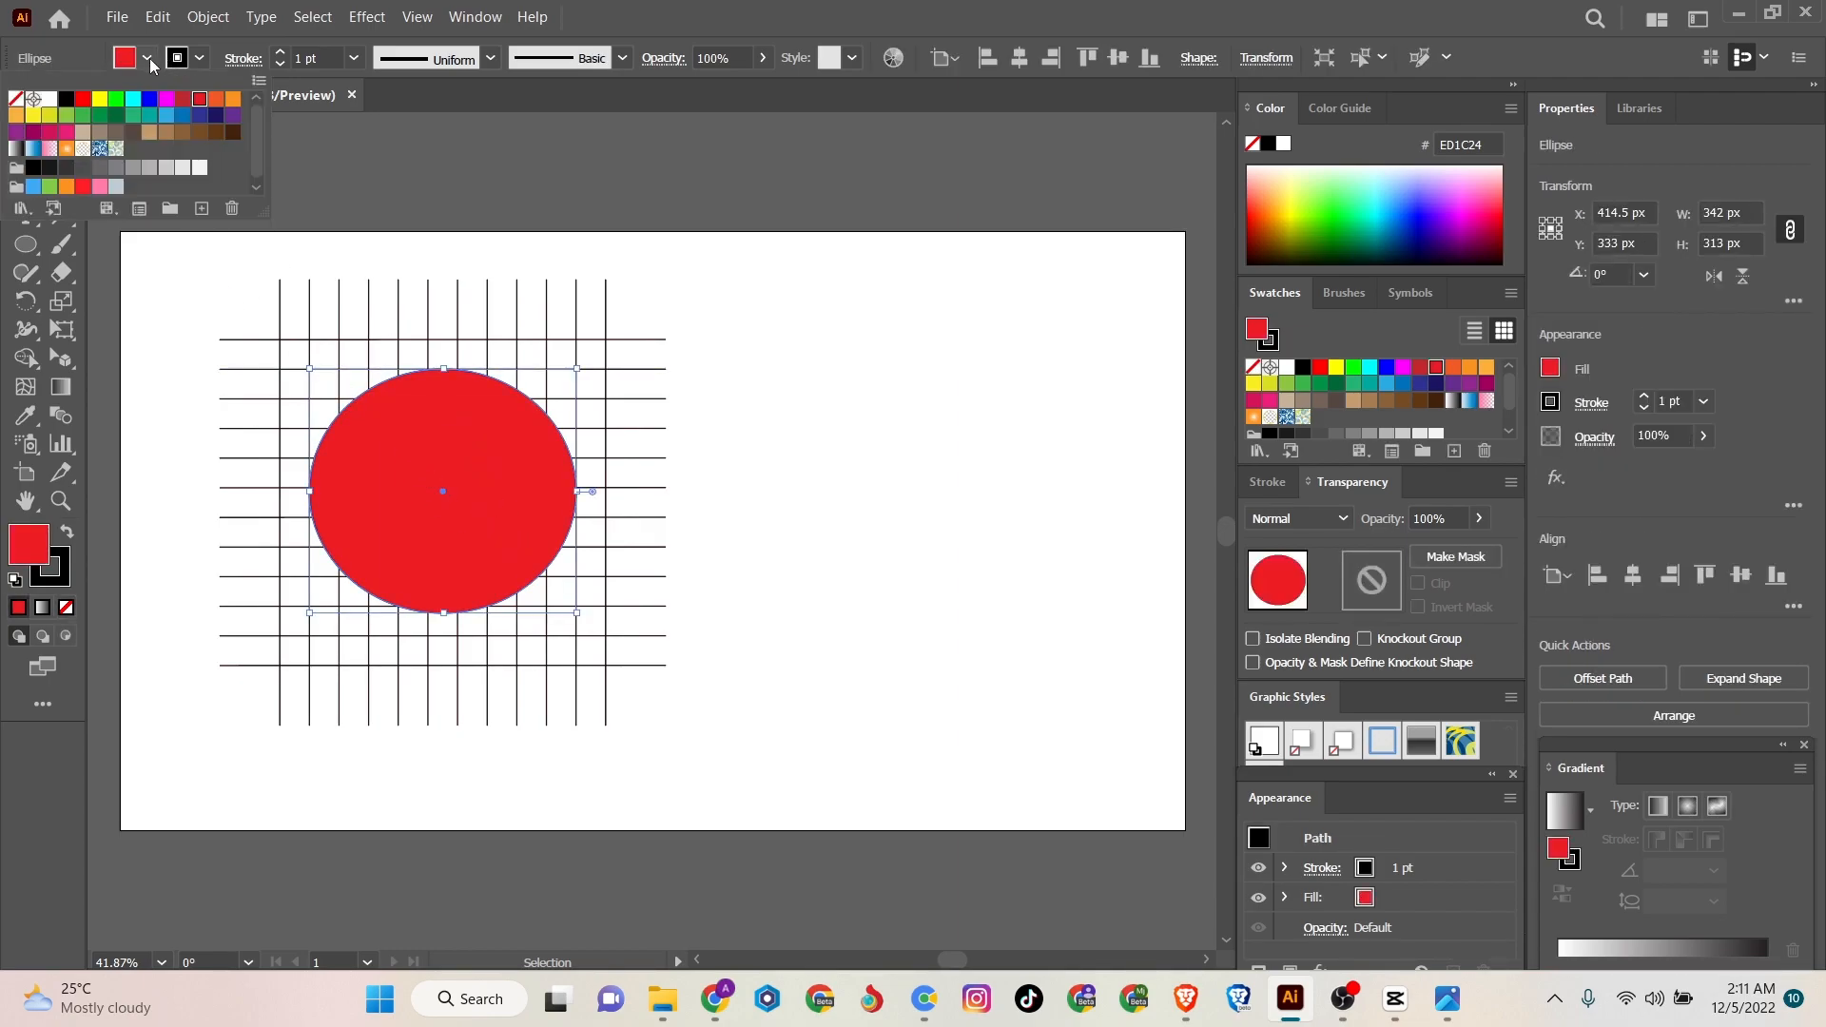
click(17, 99)
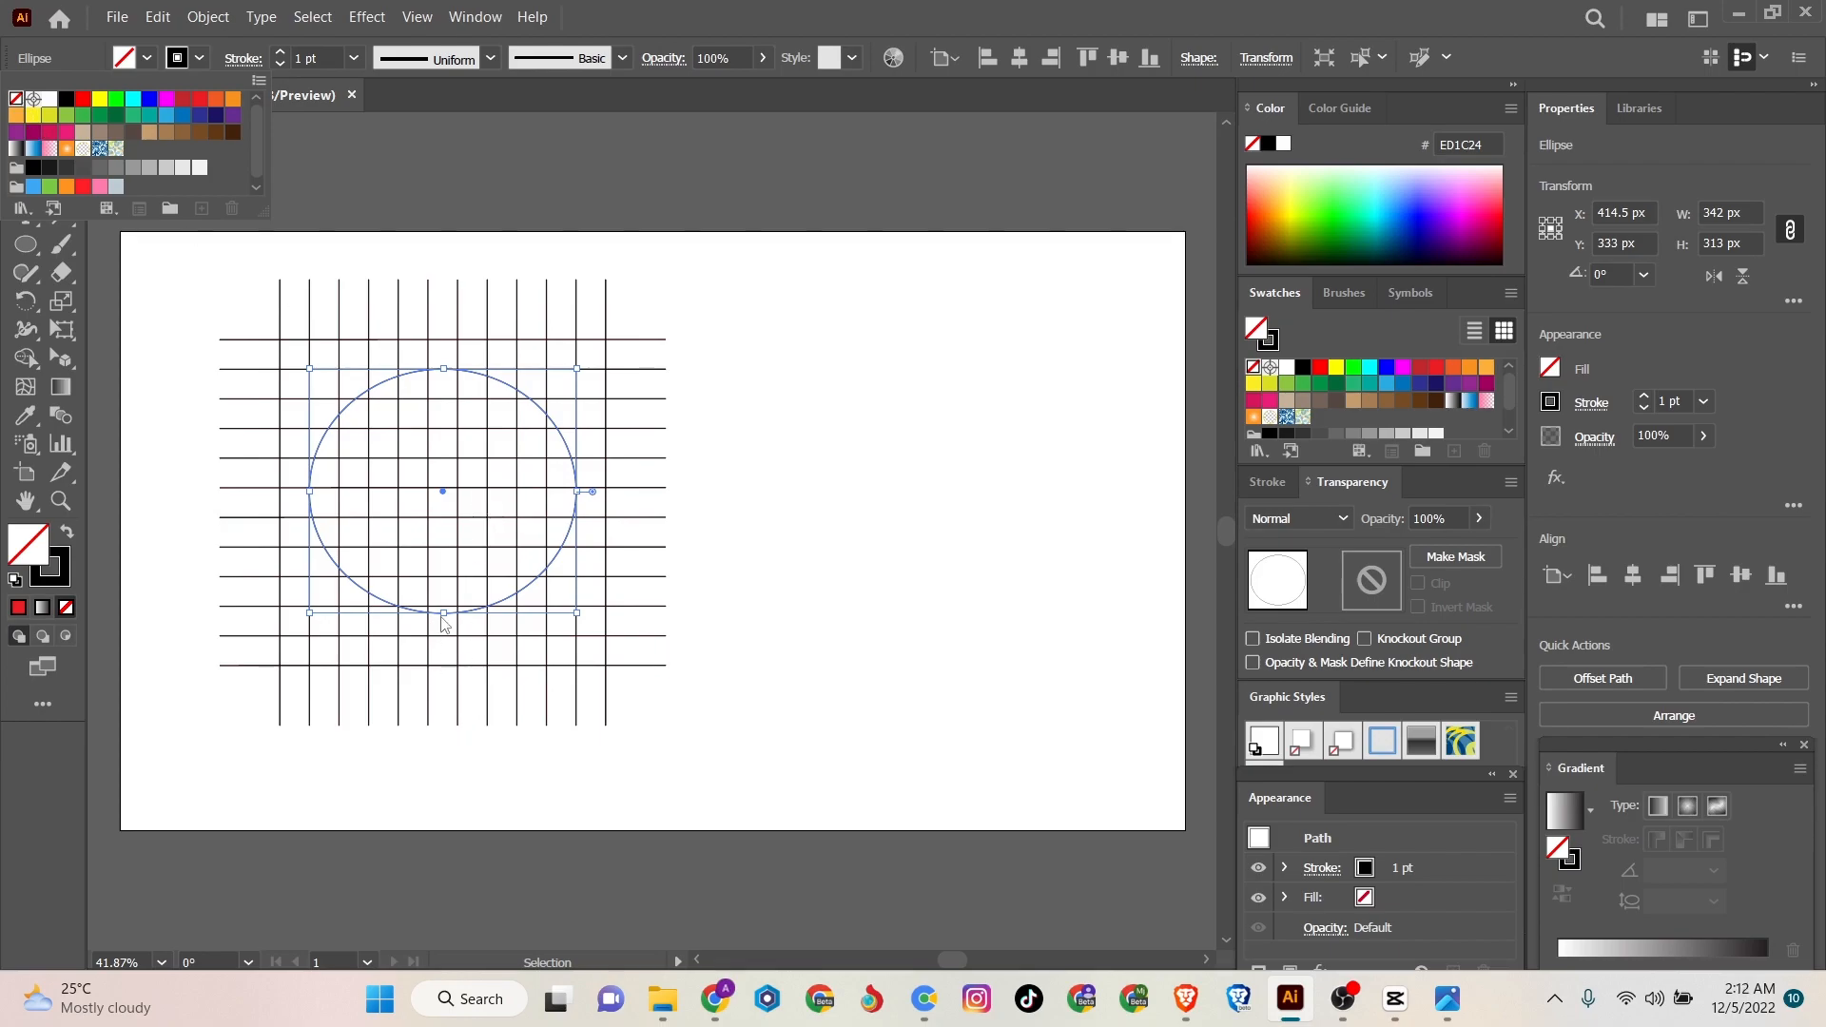
click(211, 336)
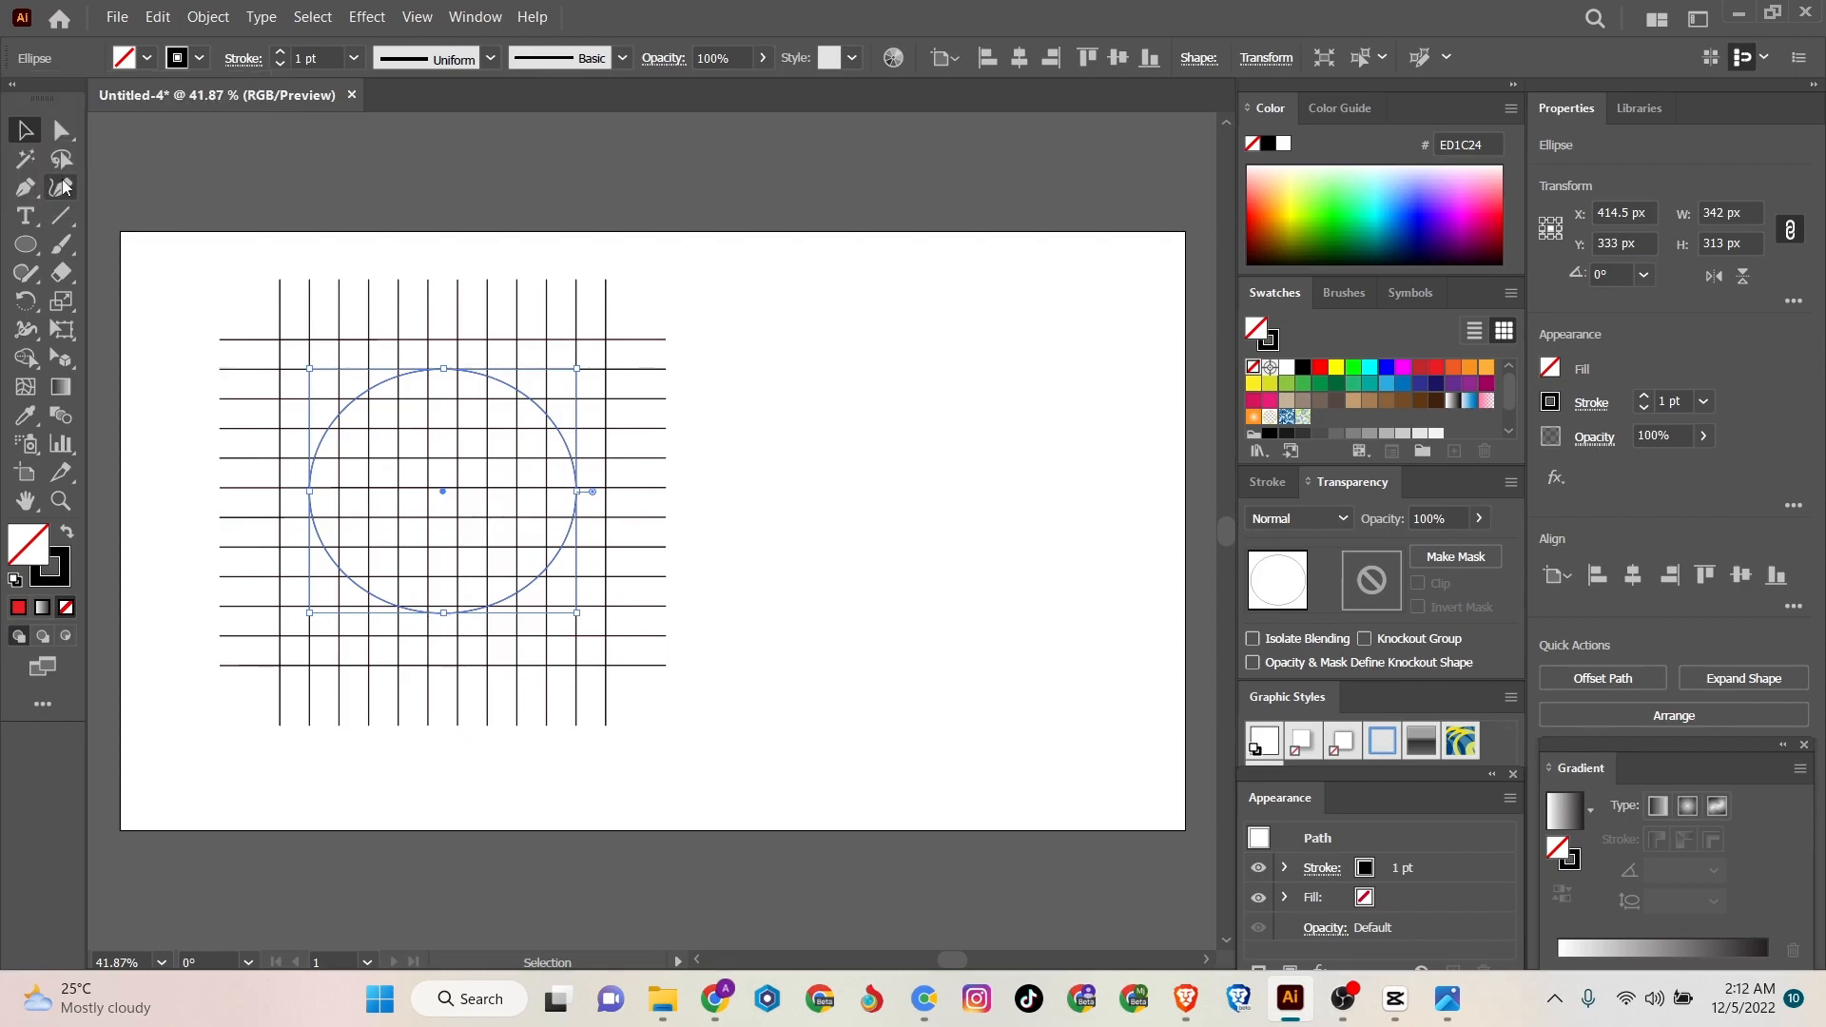
drag(445, 614, 446, 636)
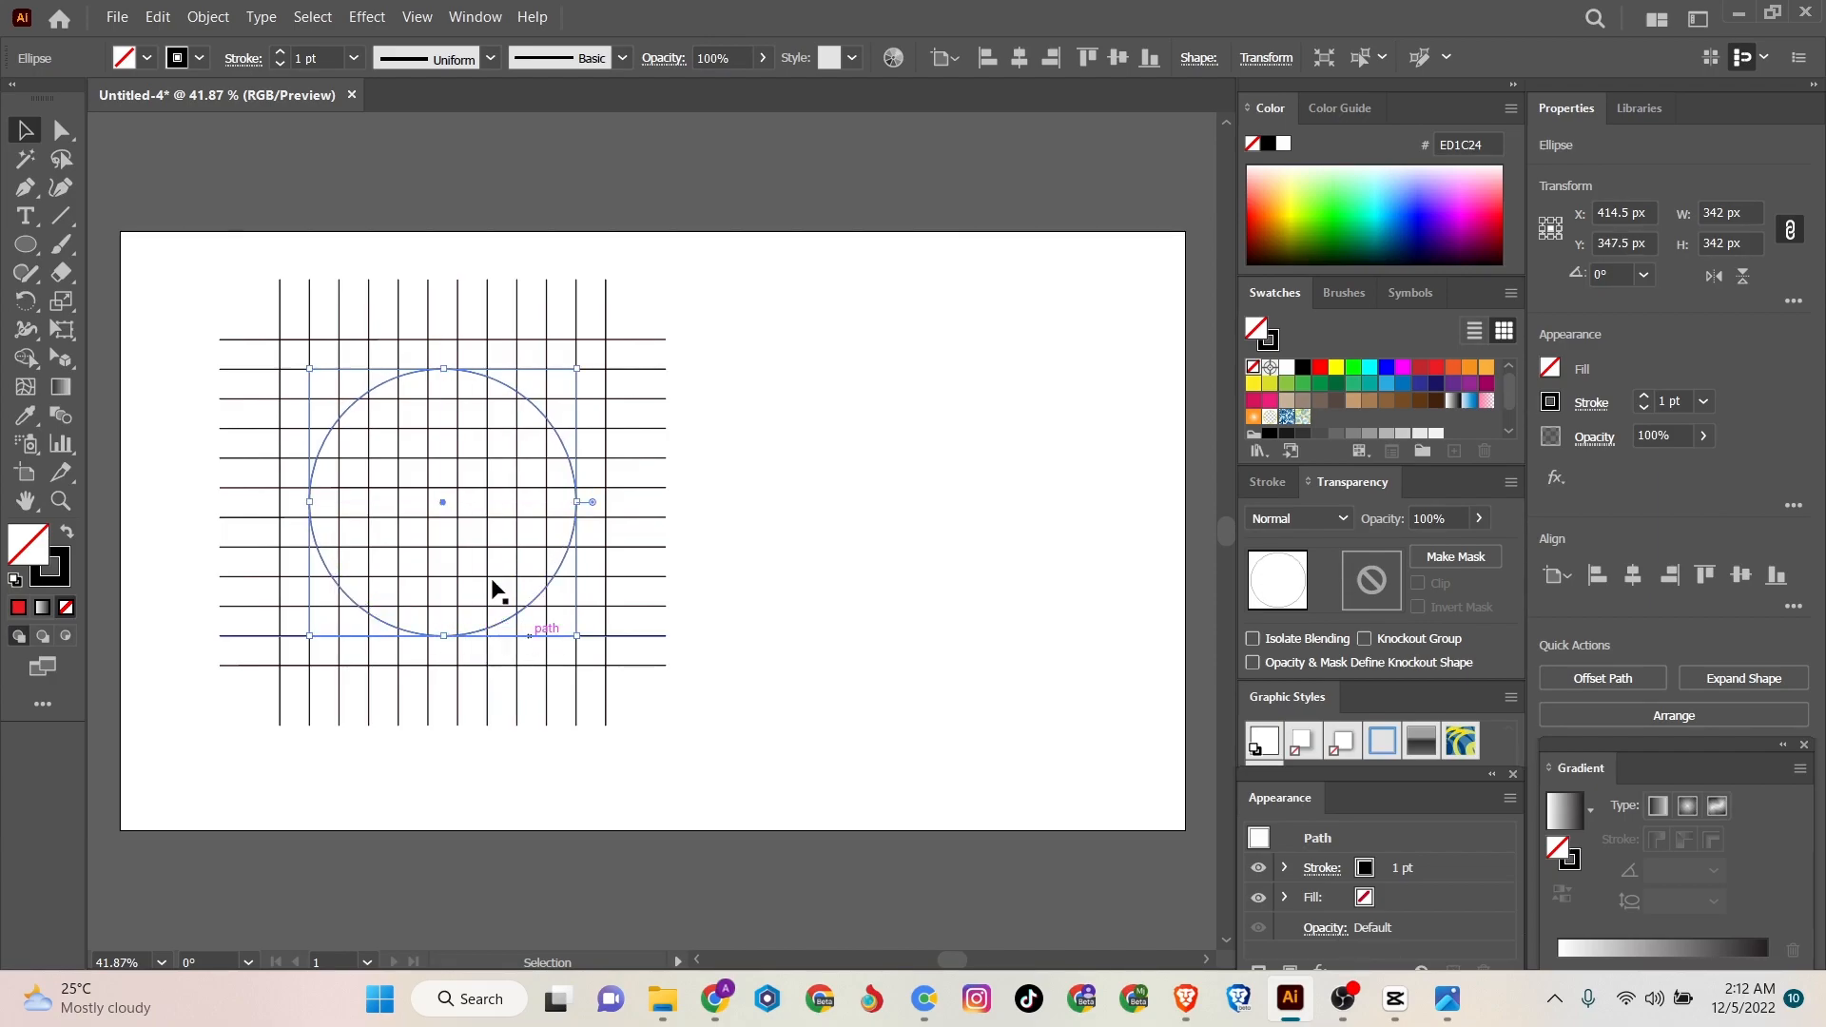
- Paste a copy of the circle in front and scale it about its centre to 266 px for a concentric inner circle
click(158, 16)
click(184, 130)
click(158, 16)
click(190, 175)
drag(446, 368, 436, 397)
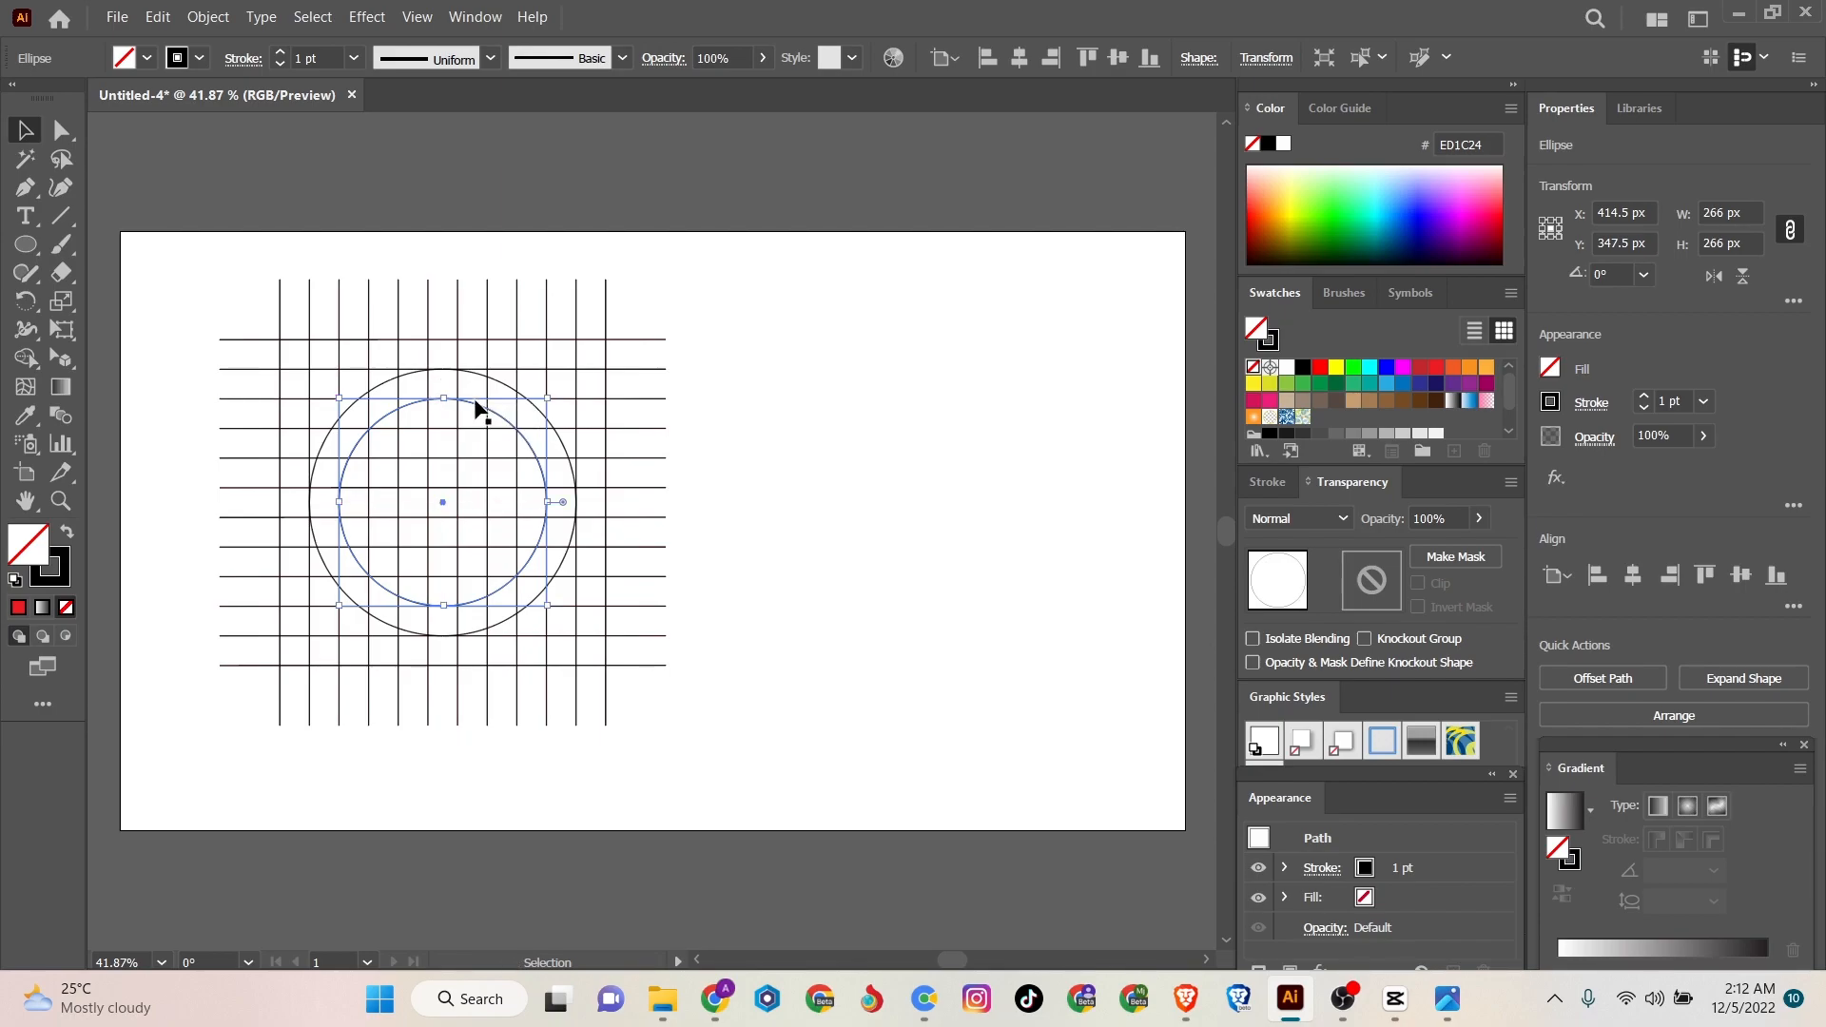
click(171, 315)
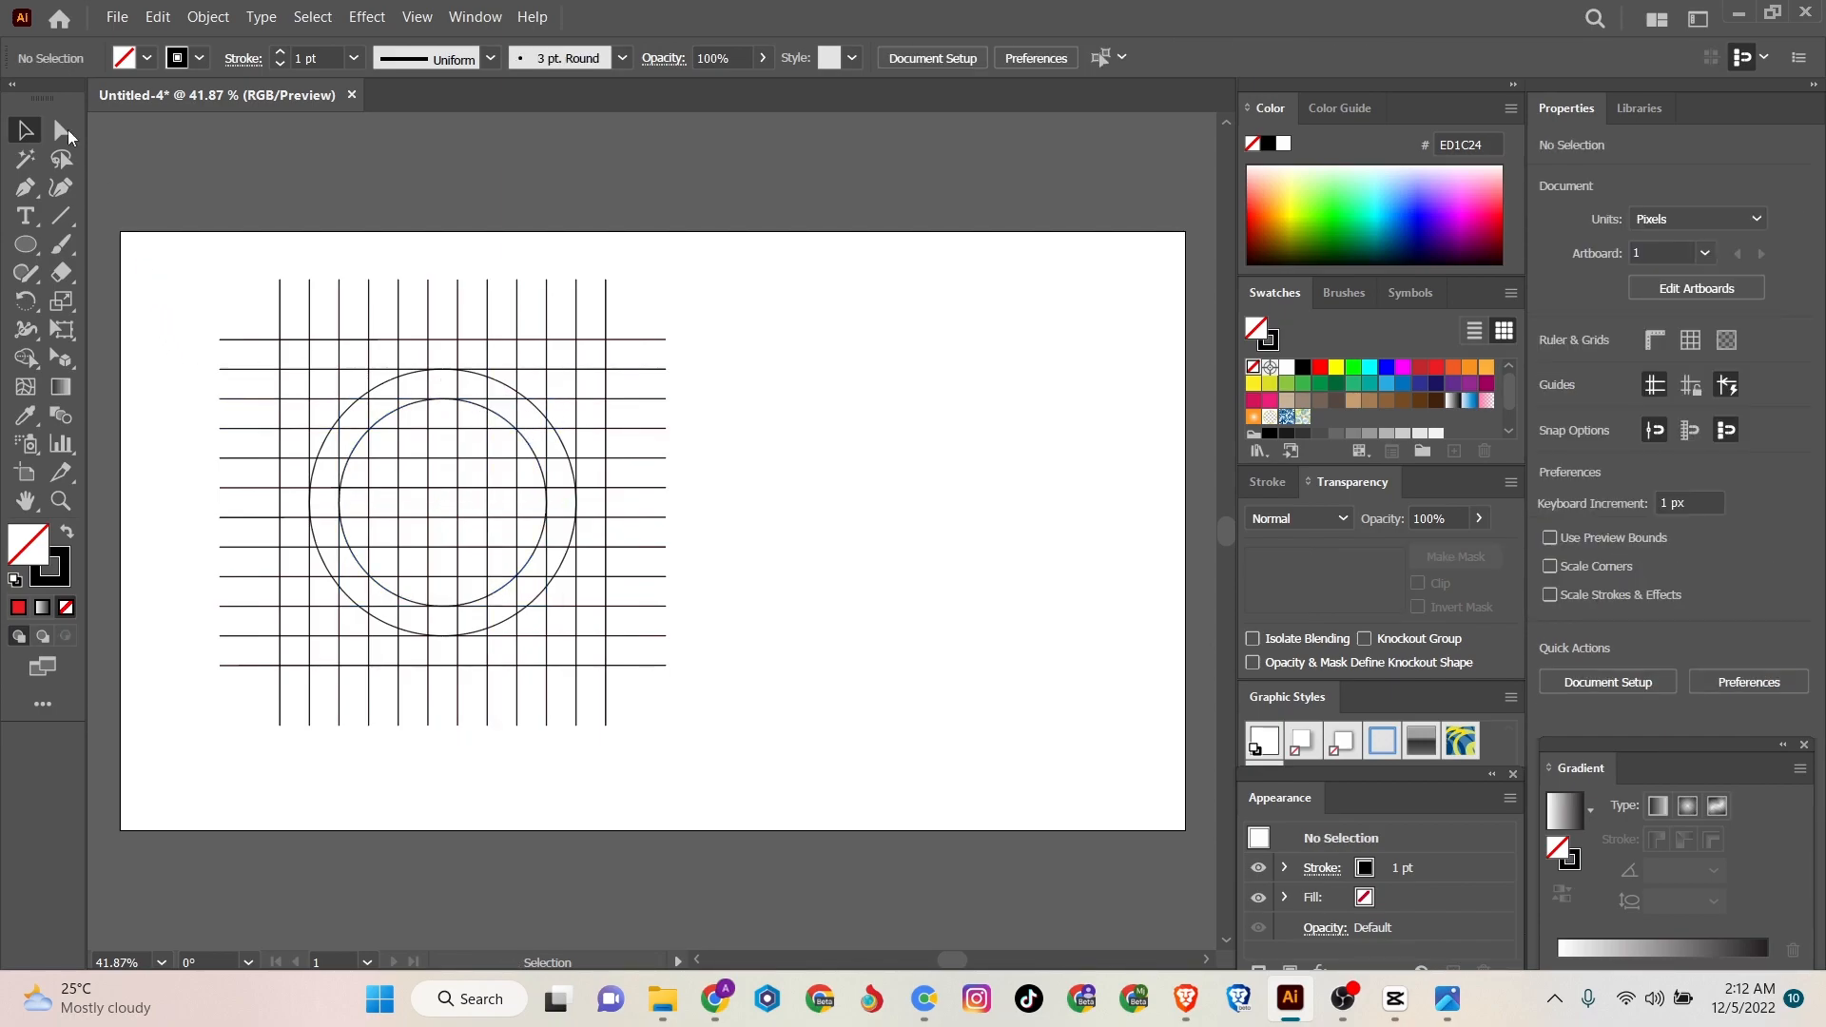
- Merge the ring segments and the crossbar cells into a G with Shape Builder and fill it with blue 29ABE2
drag(171, 238, 758, 679)
click(25, 358)
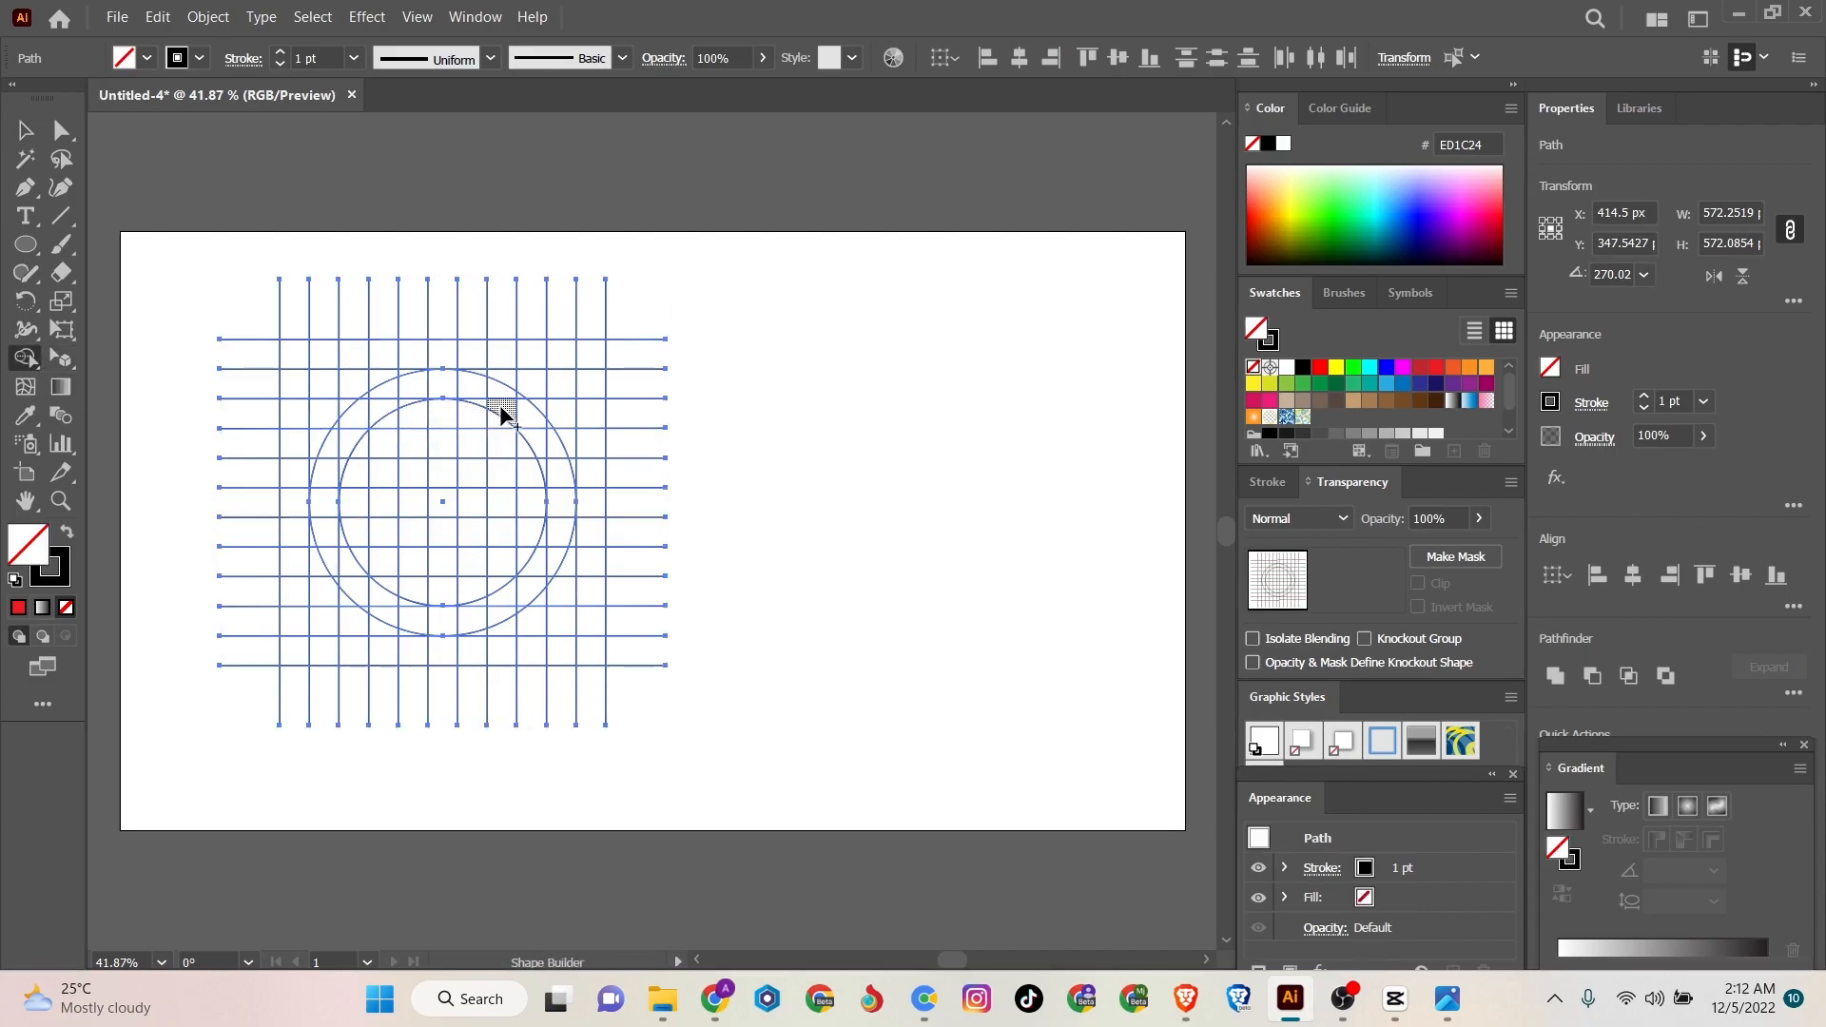
drag(508, 411, 535, 425)
mouse_move(538, 430)
mouse_down()
mouse_move(519, 403)
mouse_move(403, 396)
mouse_move(359, 409)
mouse_move(373, 401)
mouse_move(342, 467)
mouse_up()
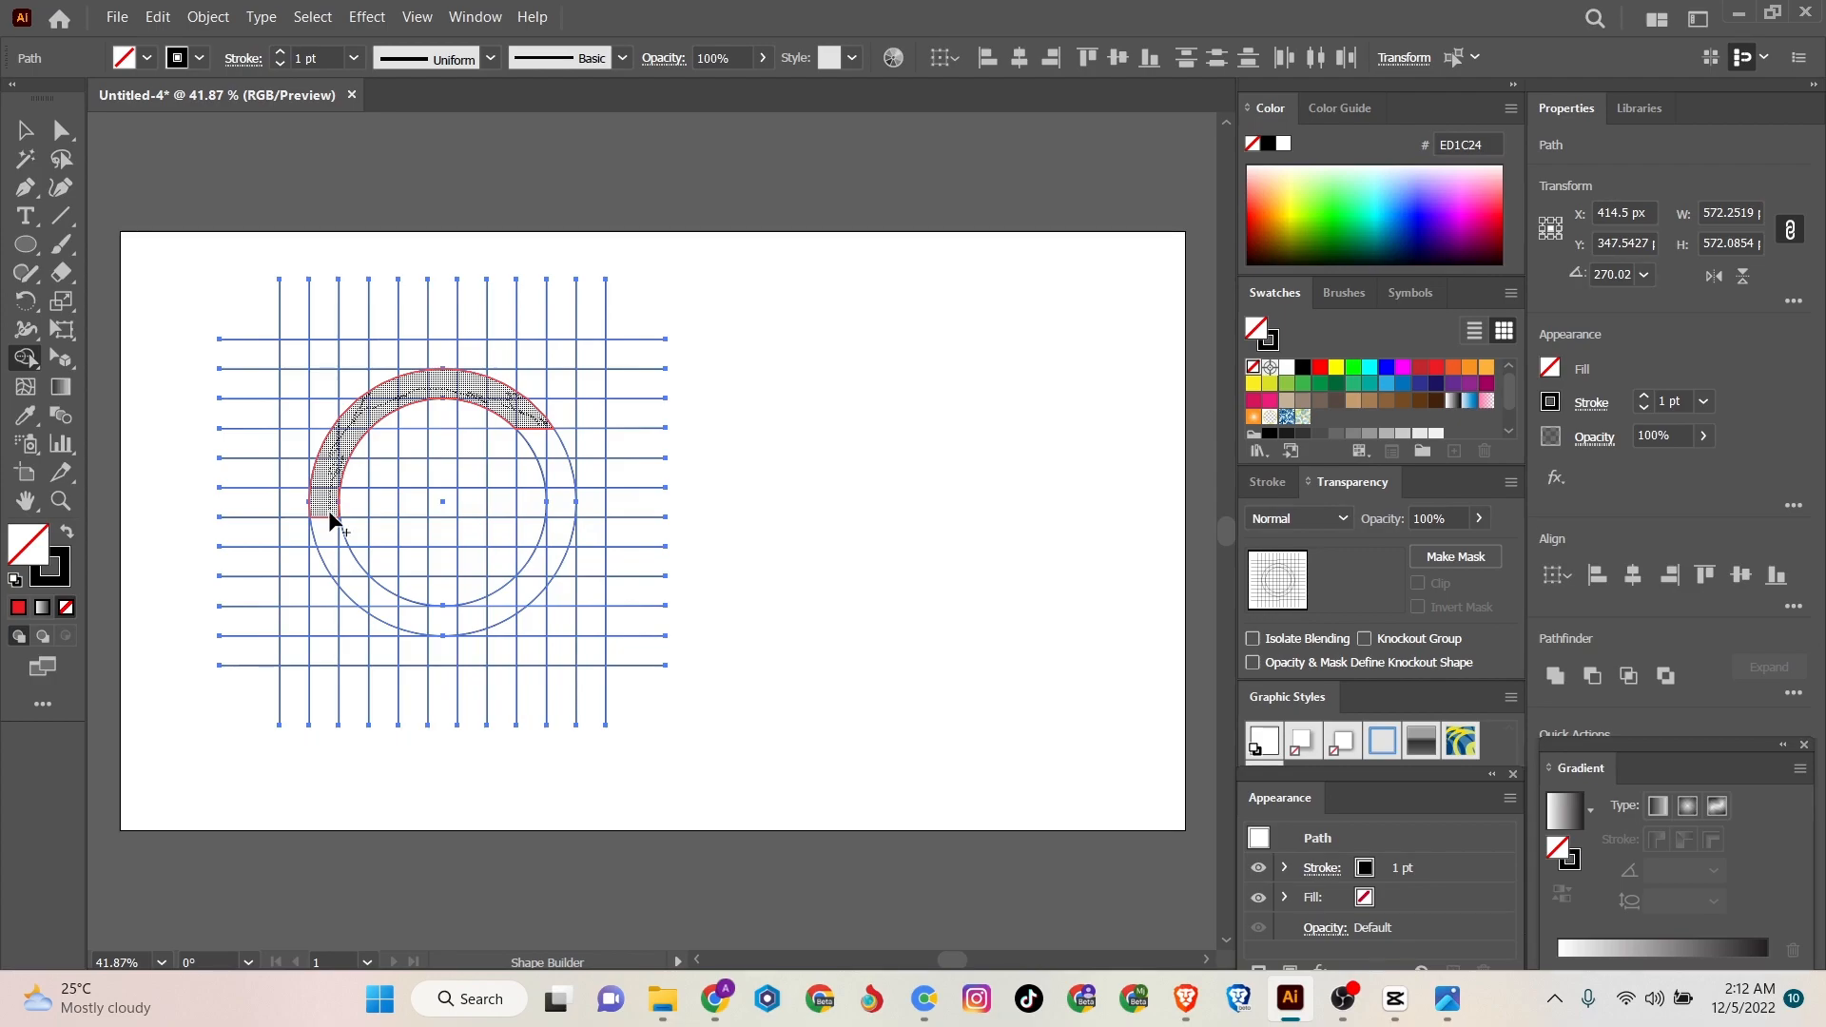
mouse_move(329, 516)
mouse_down()
mouse_move(362, 589)
mouse_move(339, 539)
mouse_move(351, 570)
mouse_move(335, 573)
mouse_move(391, 611)
mouse_move(370, 610)
mouse_move(465, 623)
mouse_move(482, 605)
mouse_move(394, 604)
mouse_move(481, 618)
mouse_move(525, 598)
mouse_move(509, 612)
mouse_move(567, 518)
mouse_move(445, 496)
mouse_move(560, 511)
mouse_up()
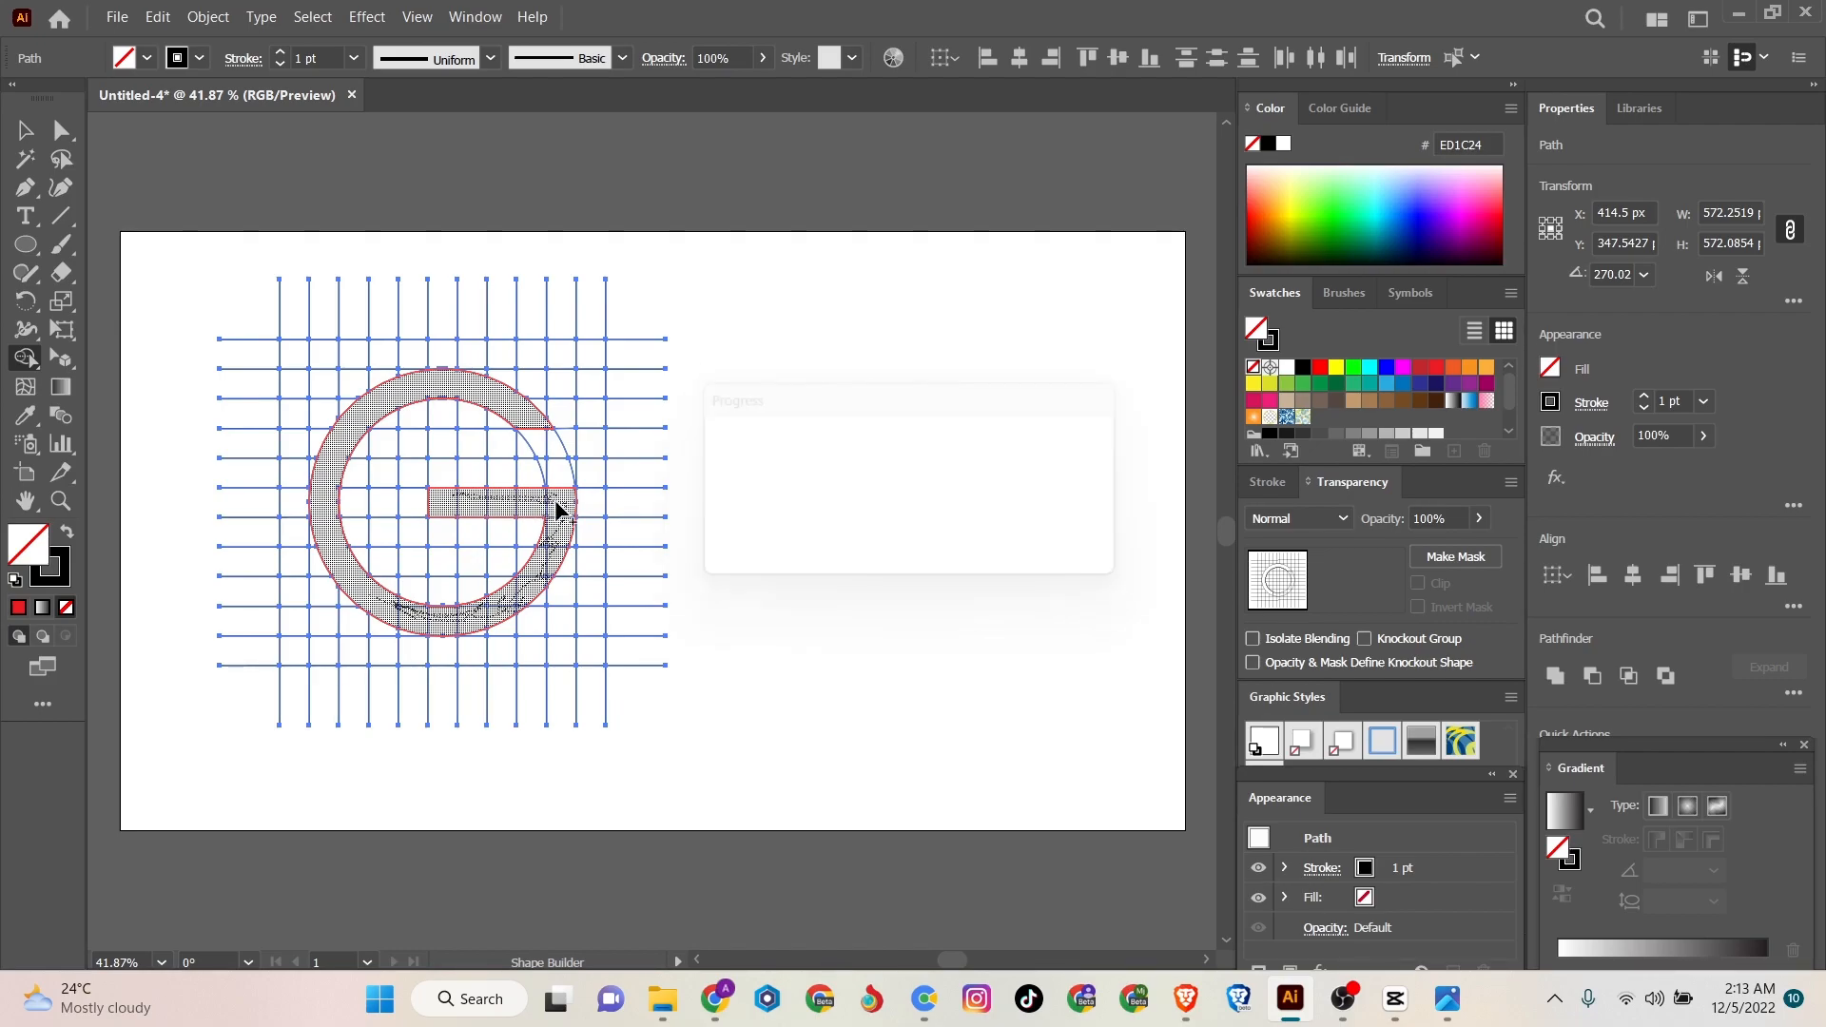
click(1388, 386)
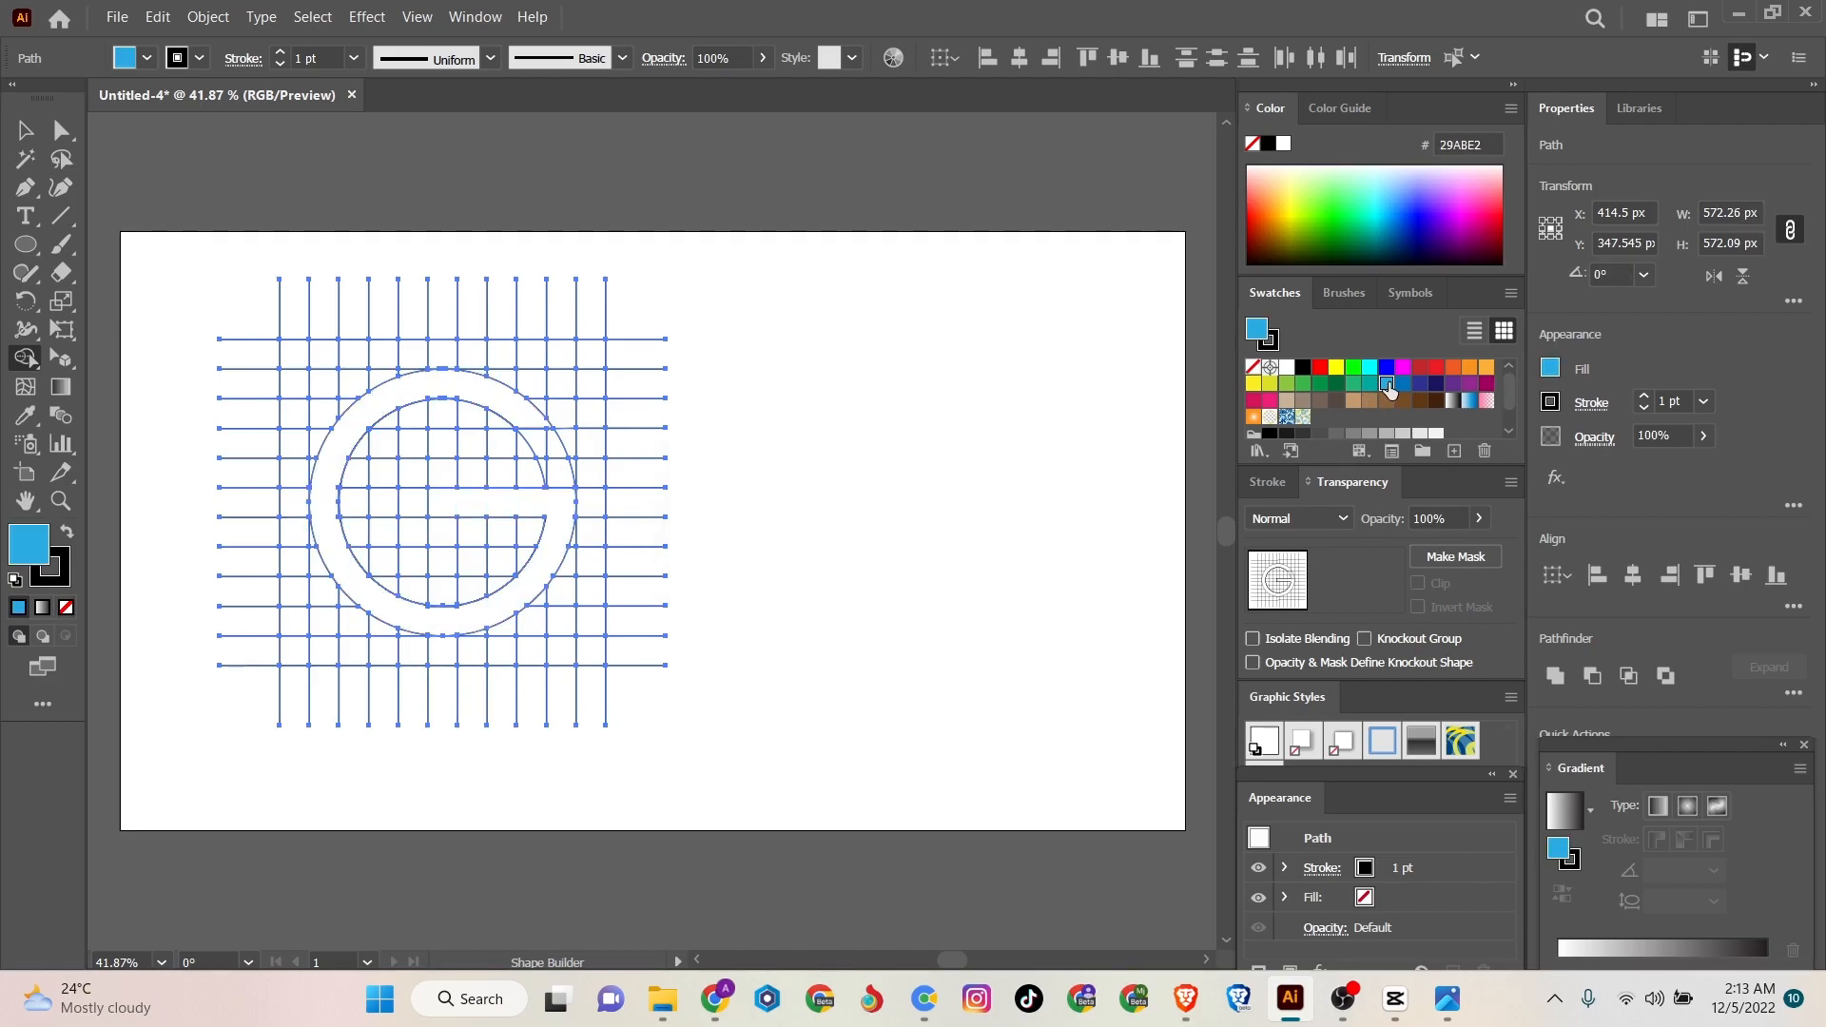
click(536, 504)
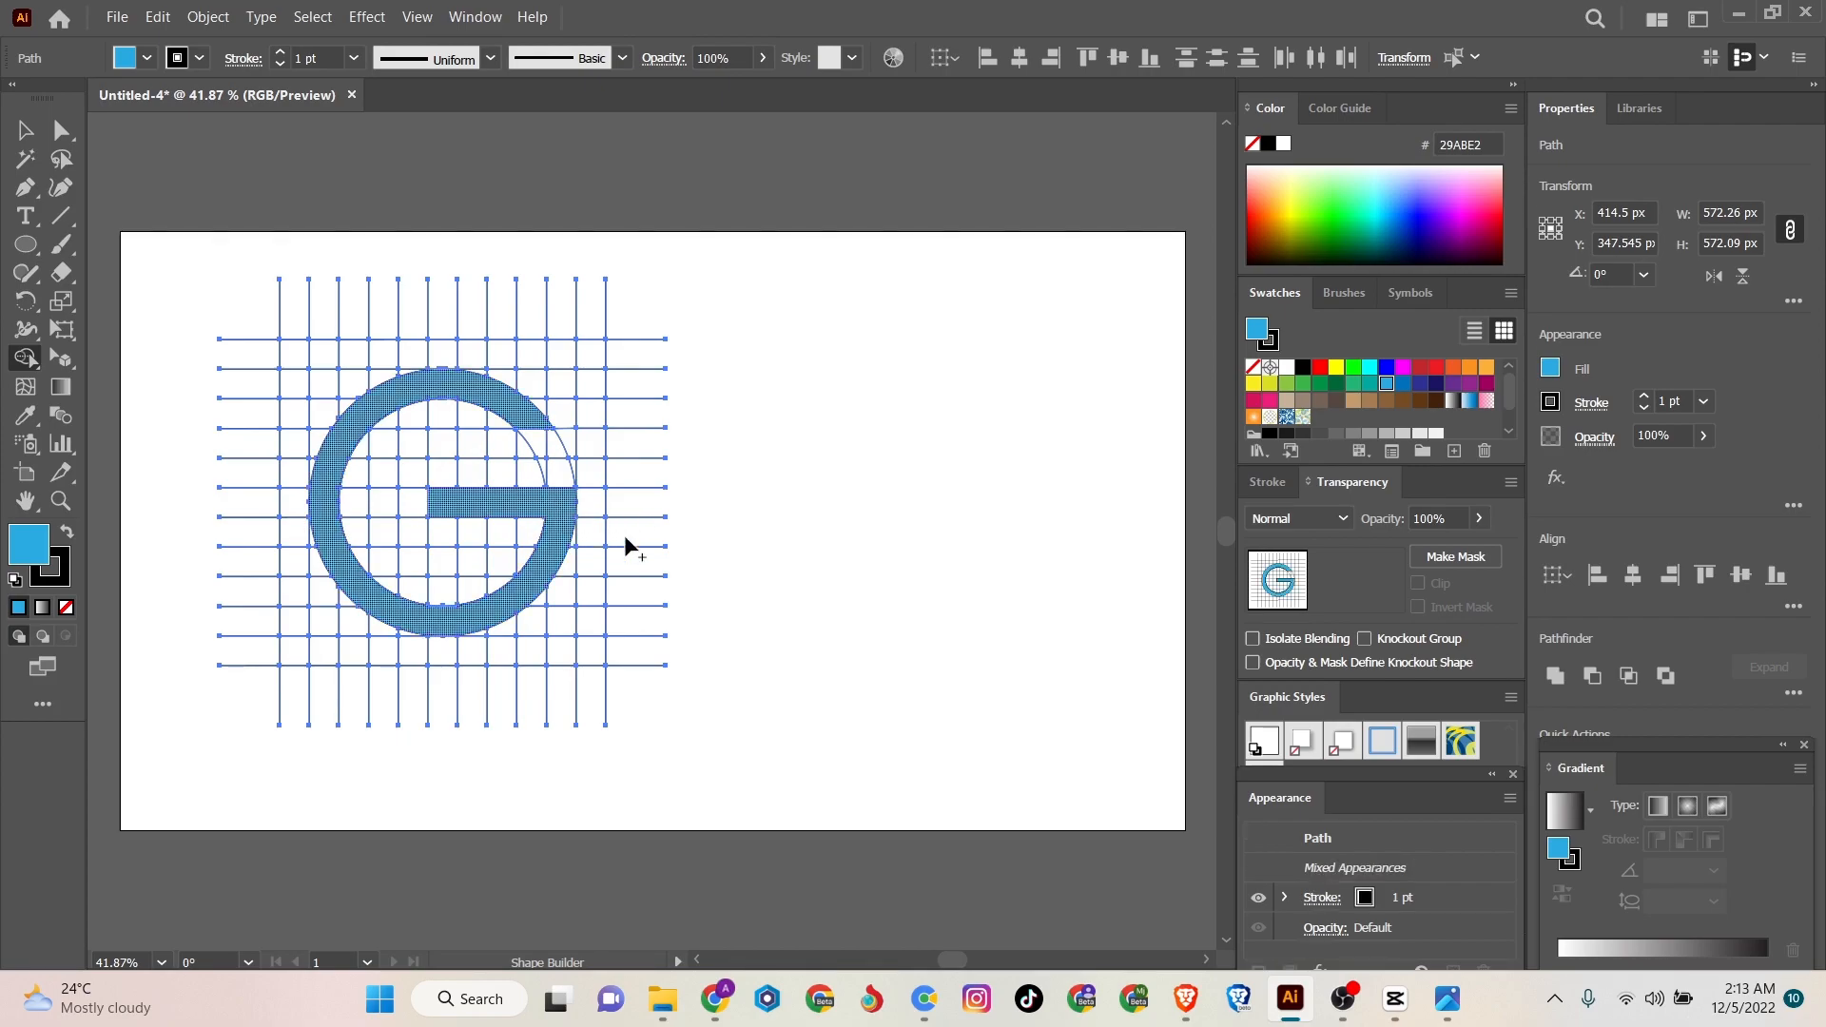
- Merge the remaining divided pieces along the lower and left parts of the G's ring into one shape
drag(407, 619, 453, 620)
click(340, 511)
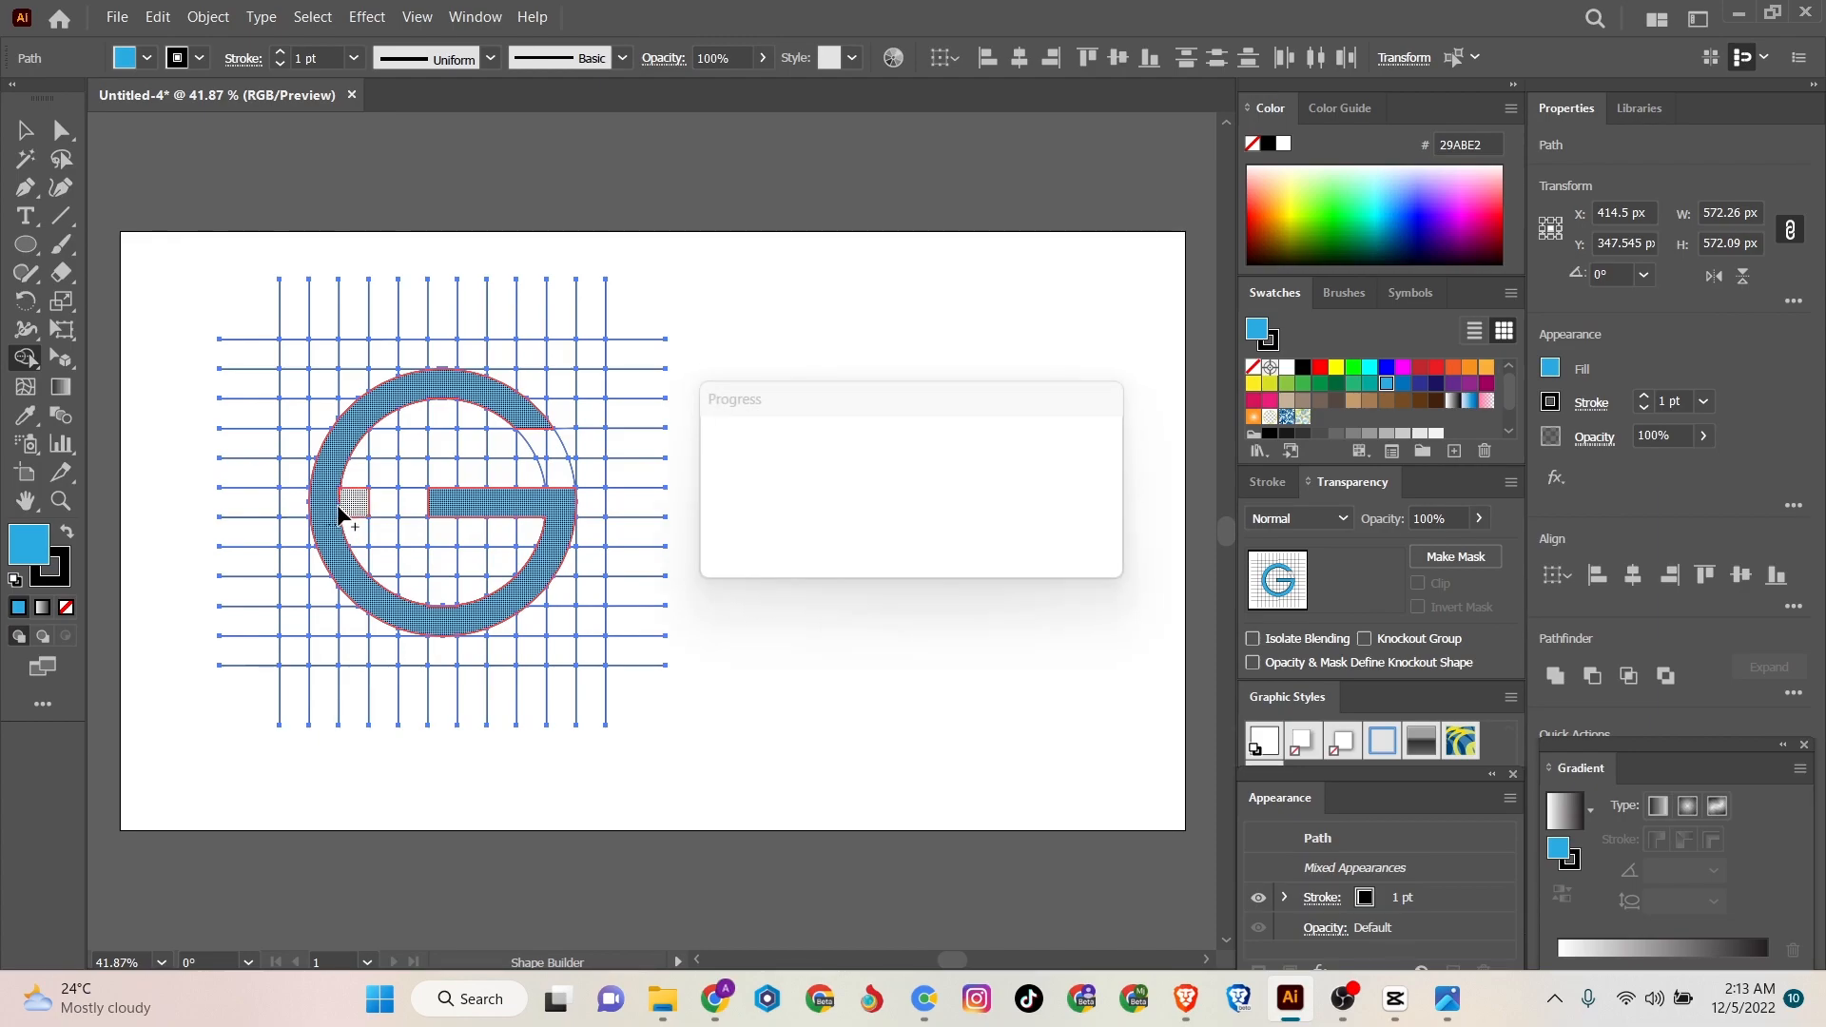
key(ctrl+z)
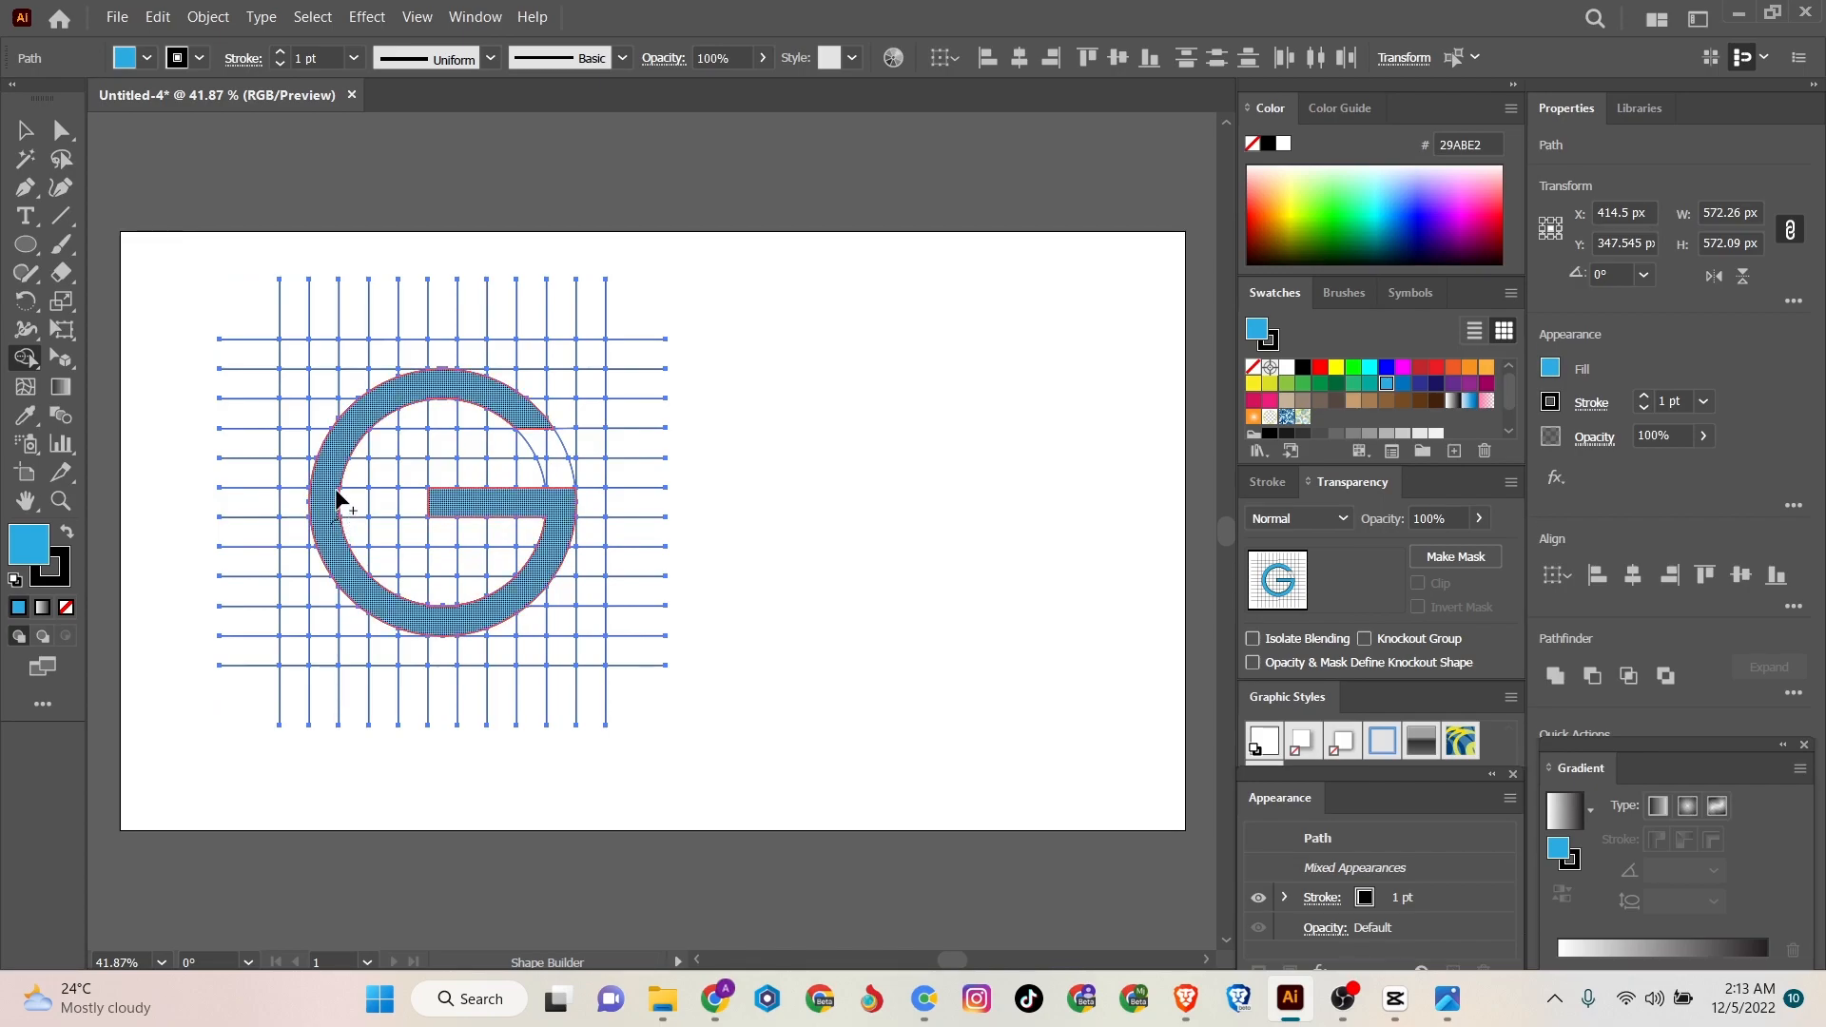
click(338, 496)
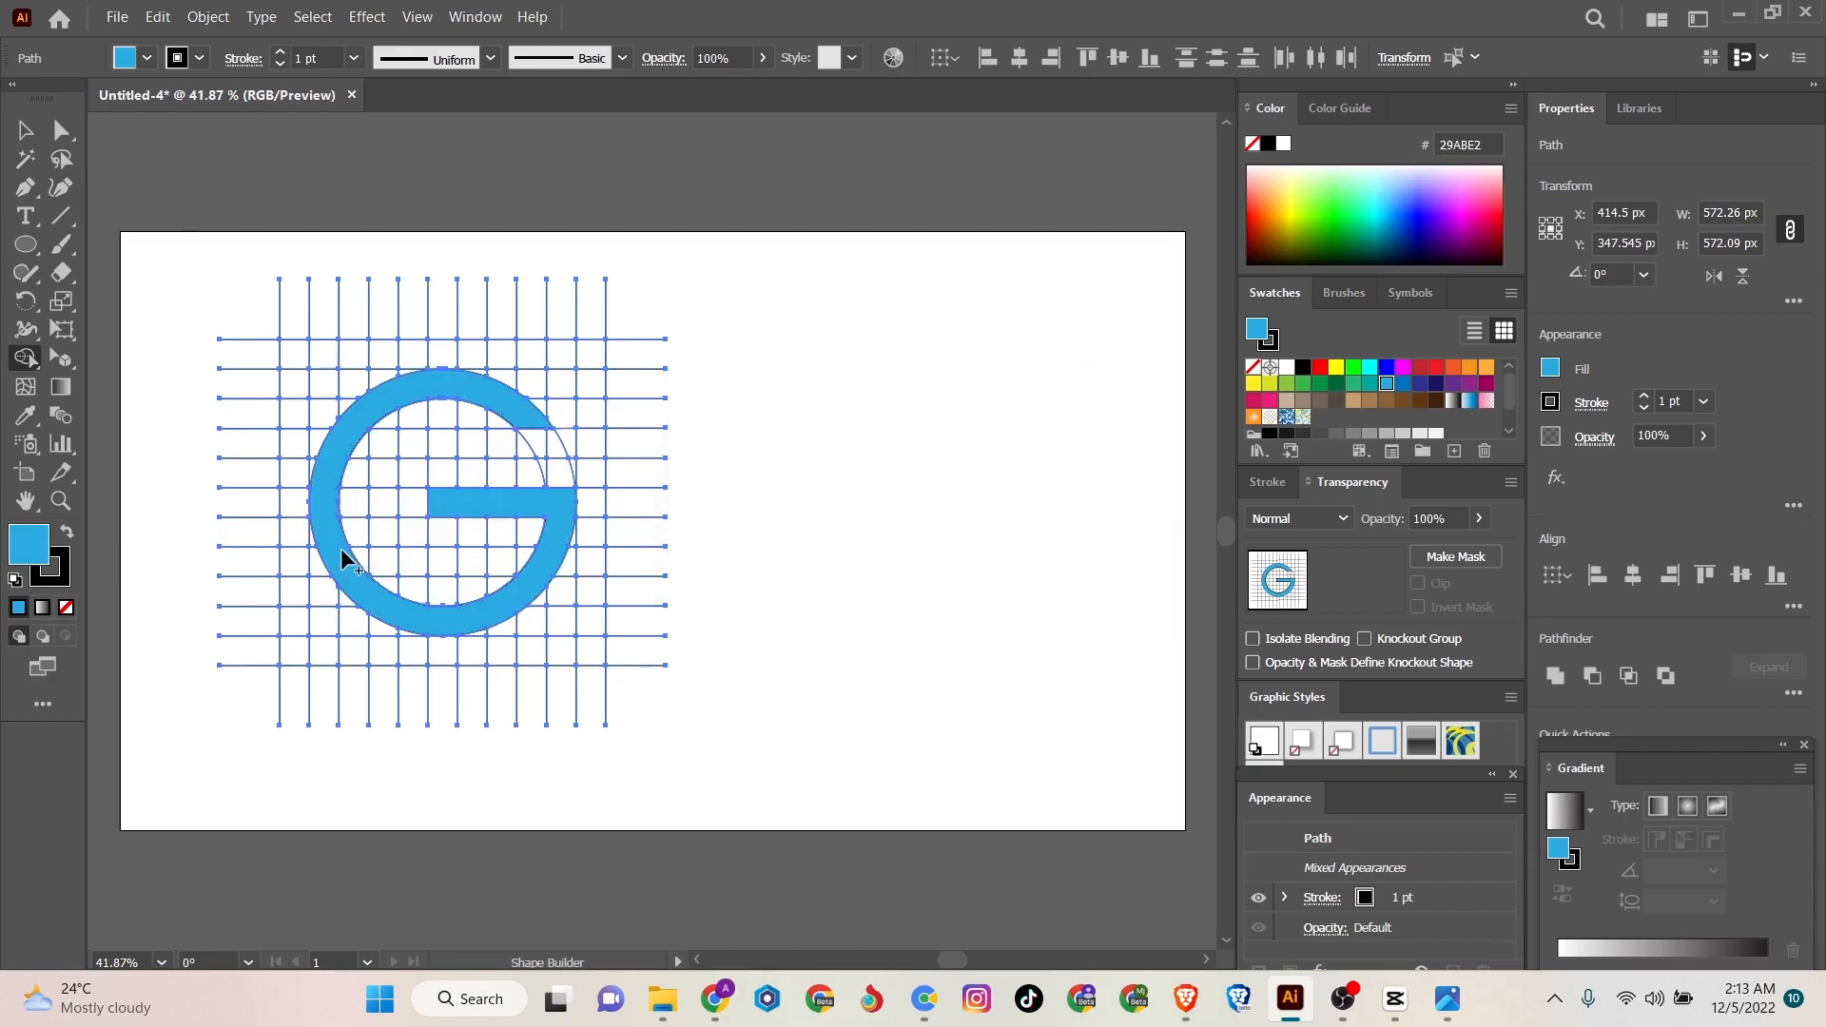
- Select all the unfilled grid and circle paths with the Magic Wand and delete them
click(25, 159)
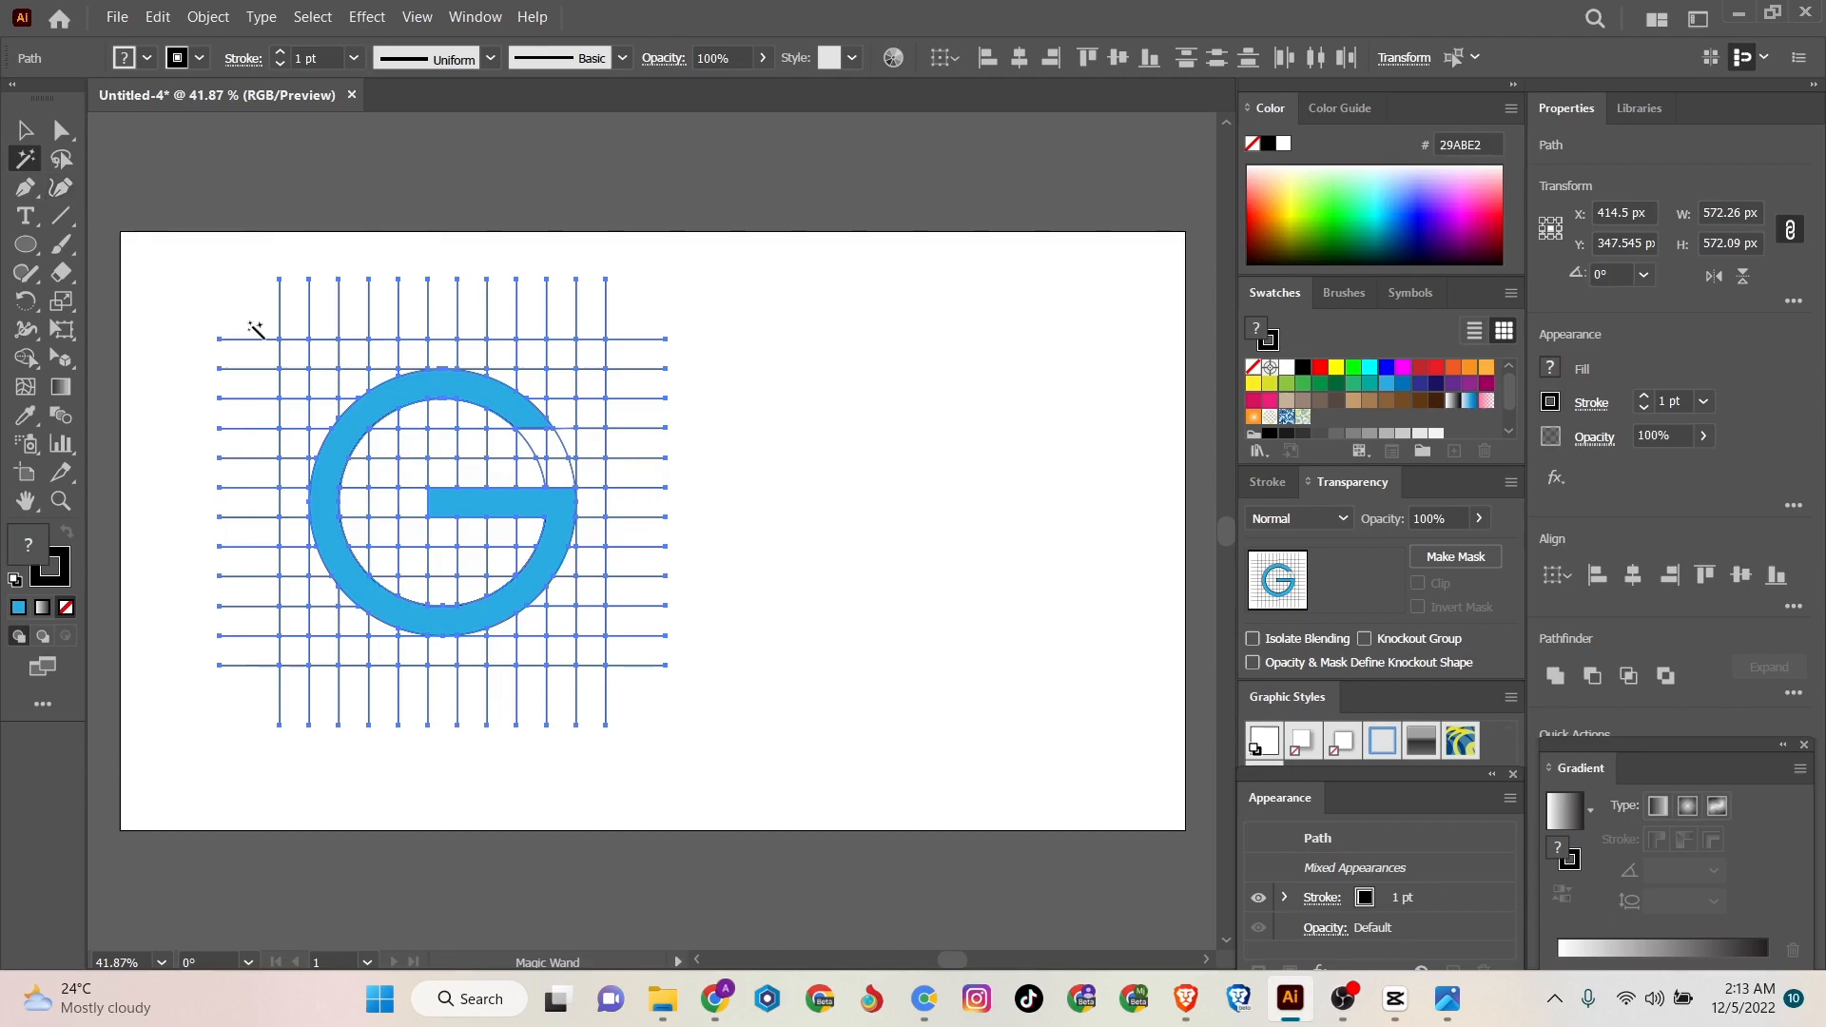
click(276, 277)
click(280, 281)
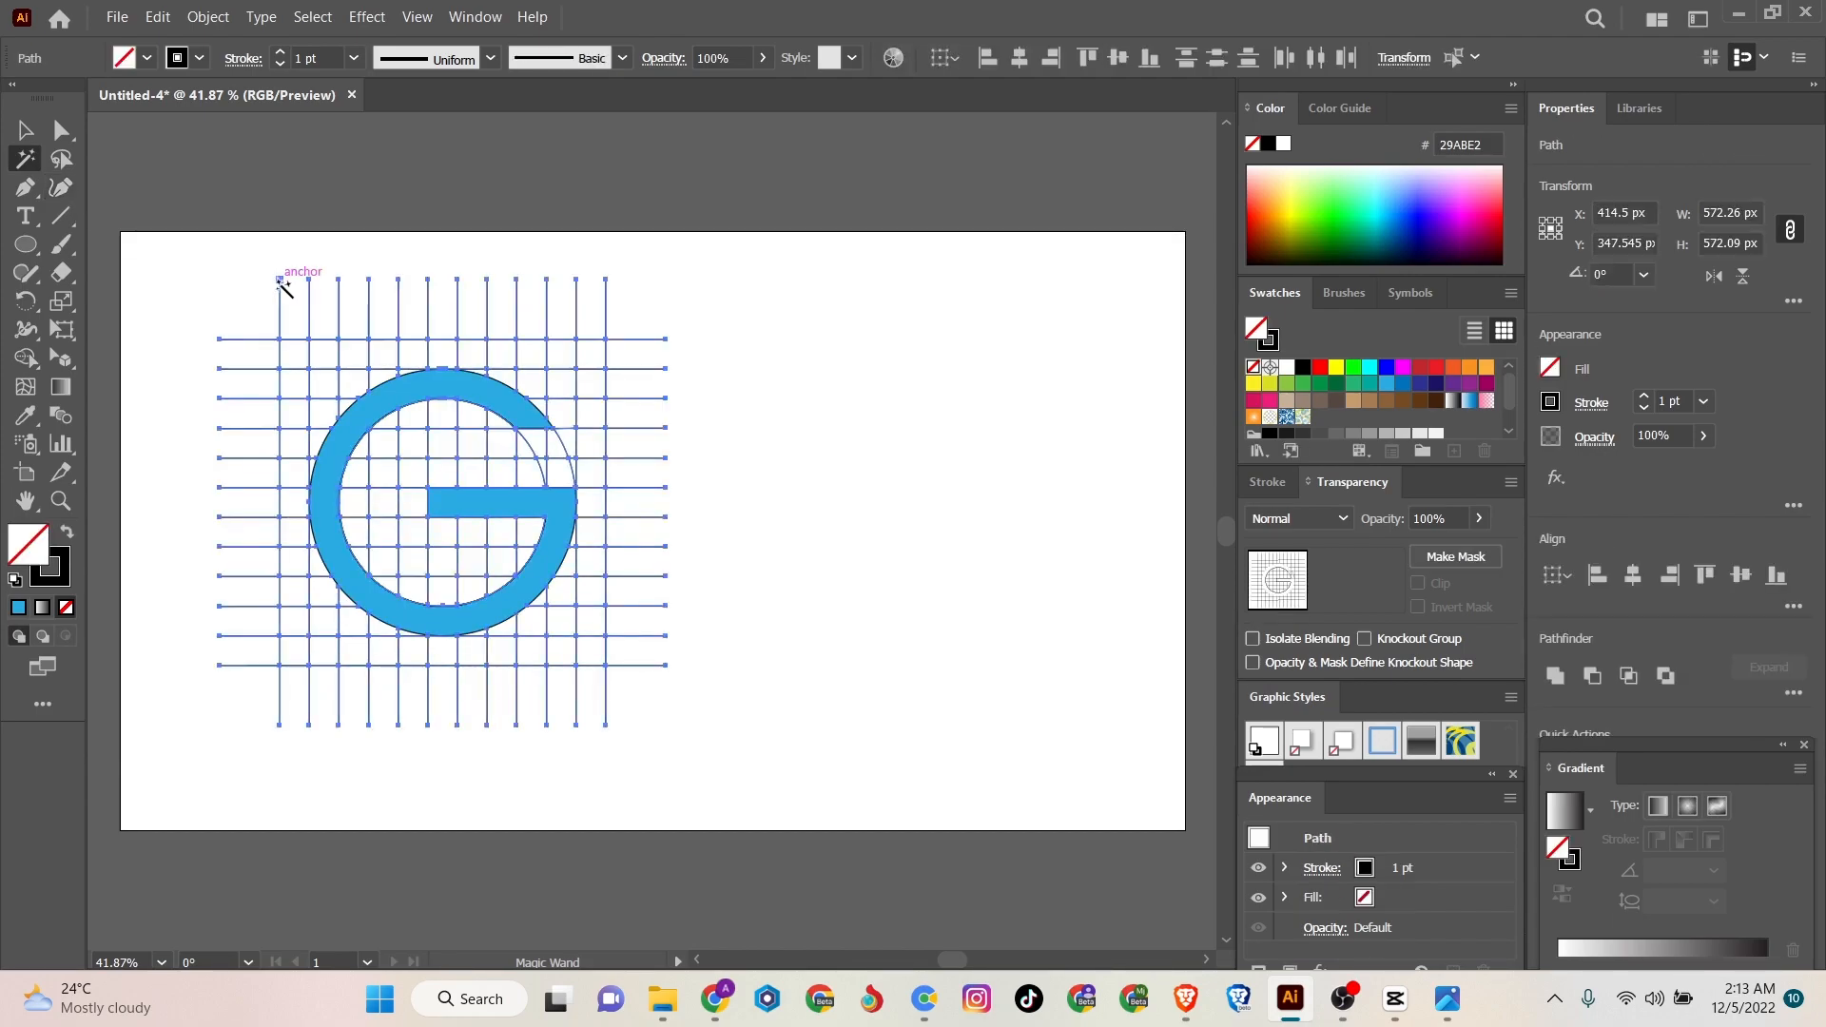
key(Delete)
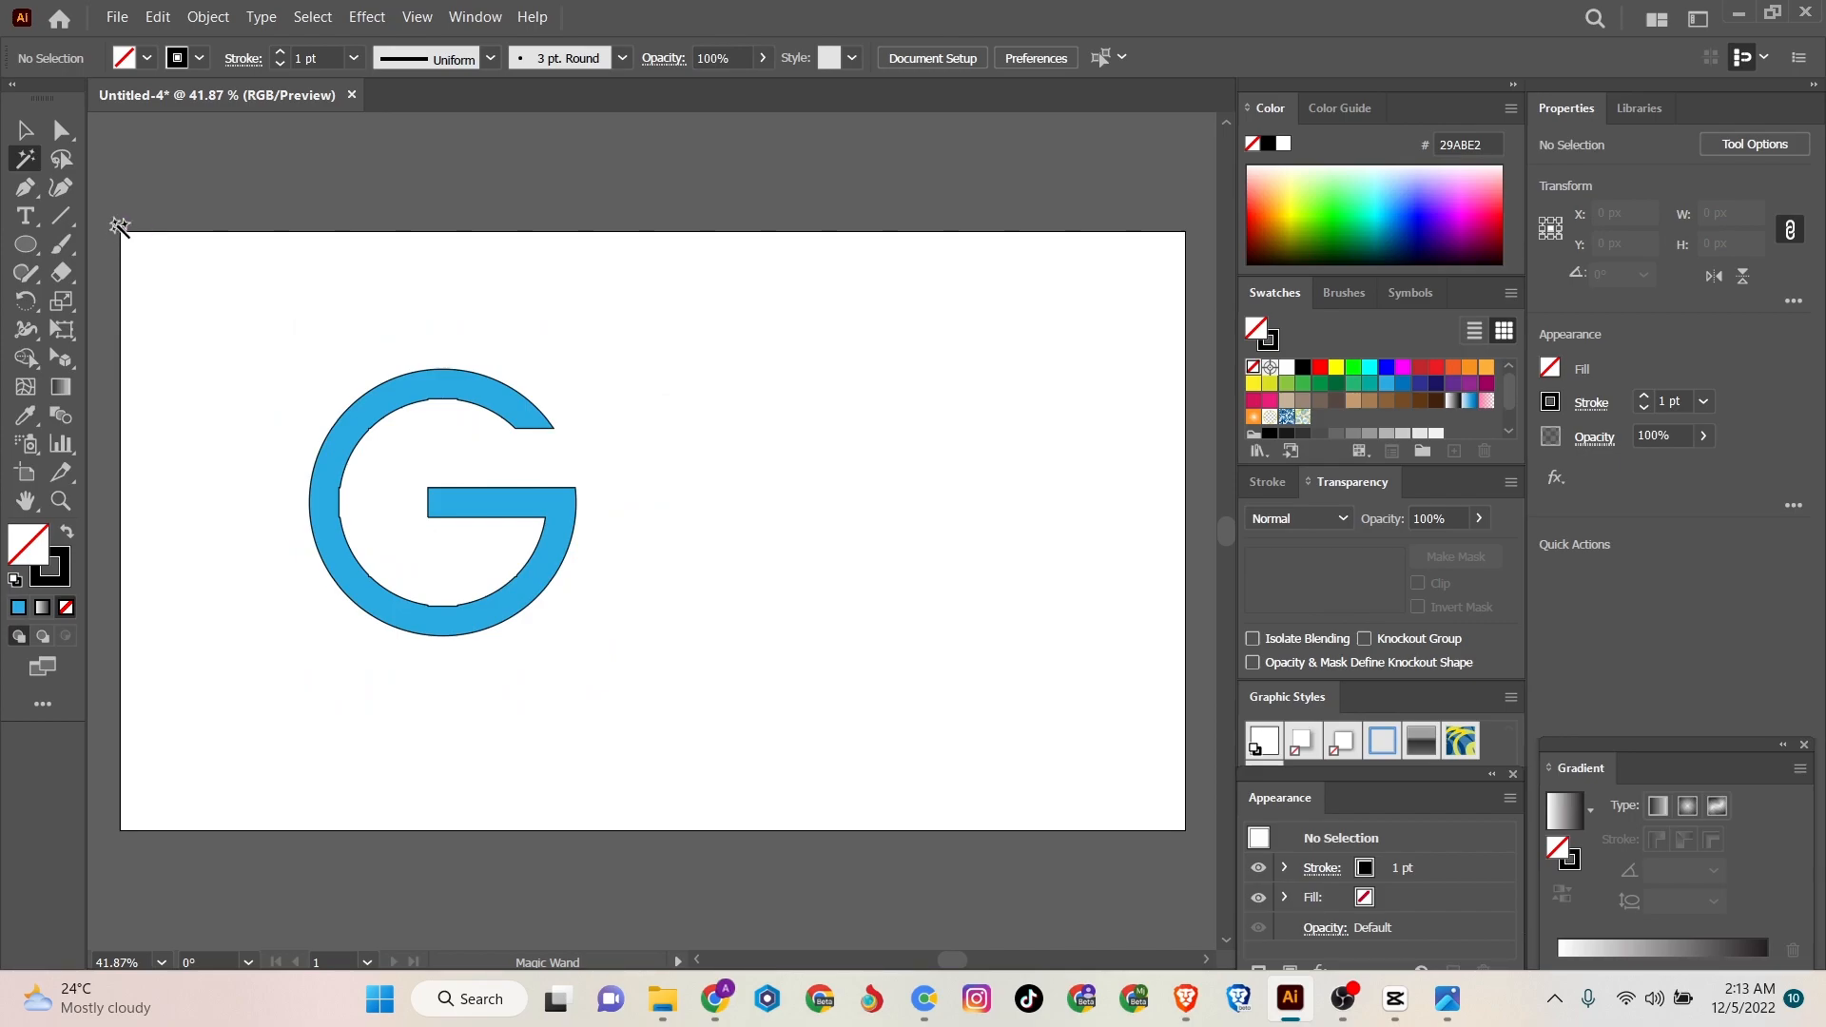
- Move the G toward the middle of the artboard, to about X 602.5 px and Y 383.5 px
click(24, 130)
drag(354, 420, 504, 448)
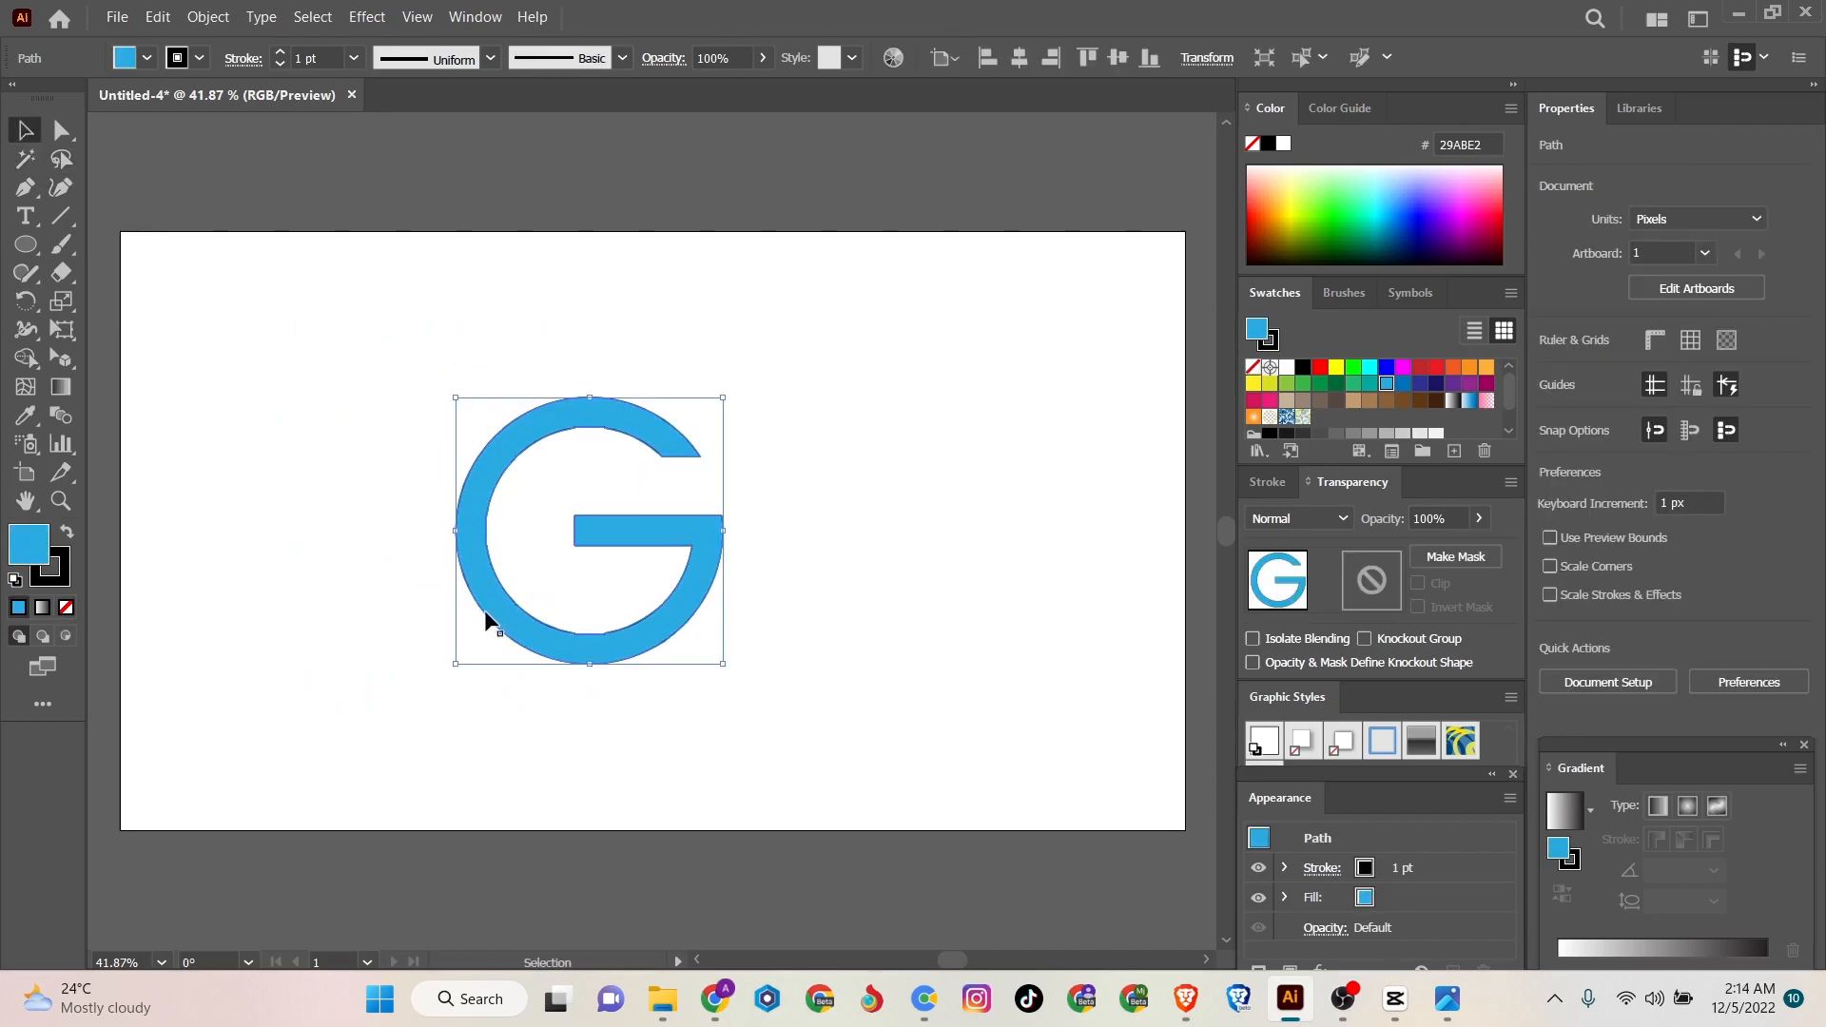
click(306, 556)
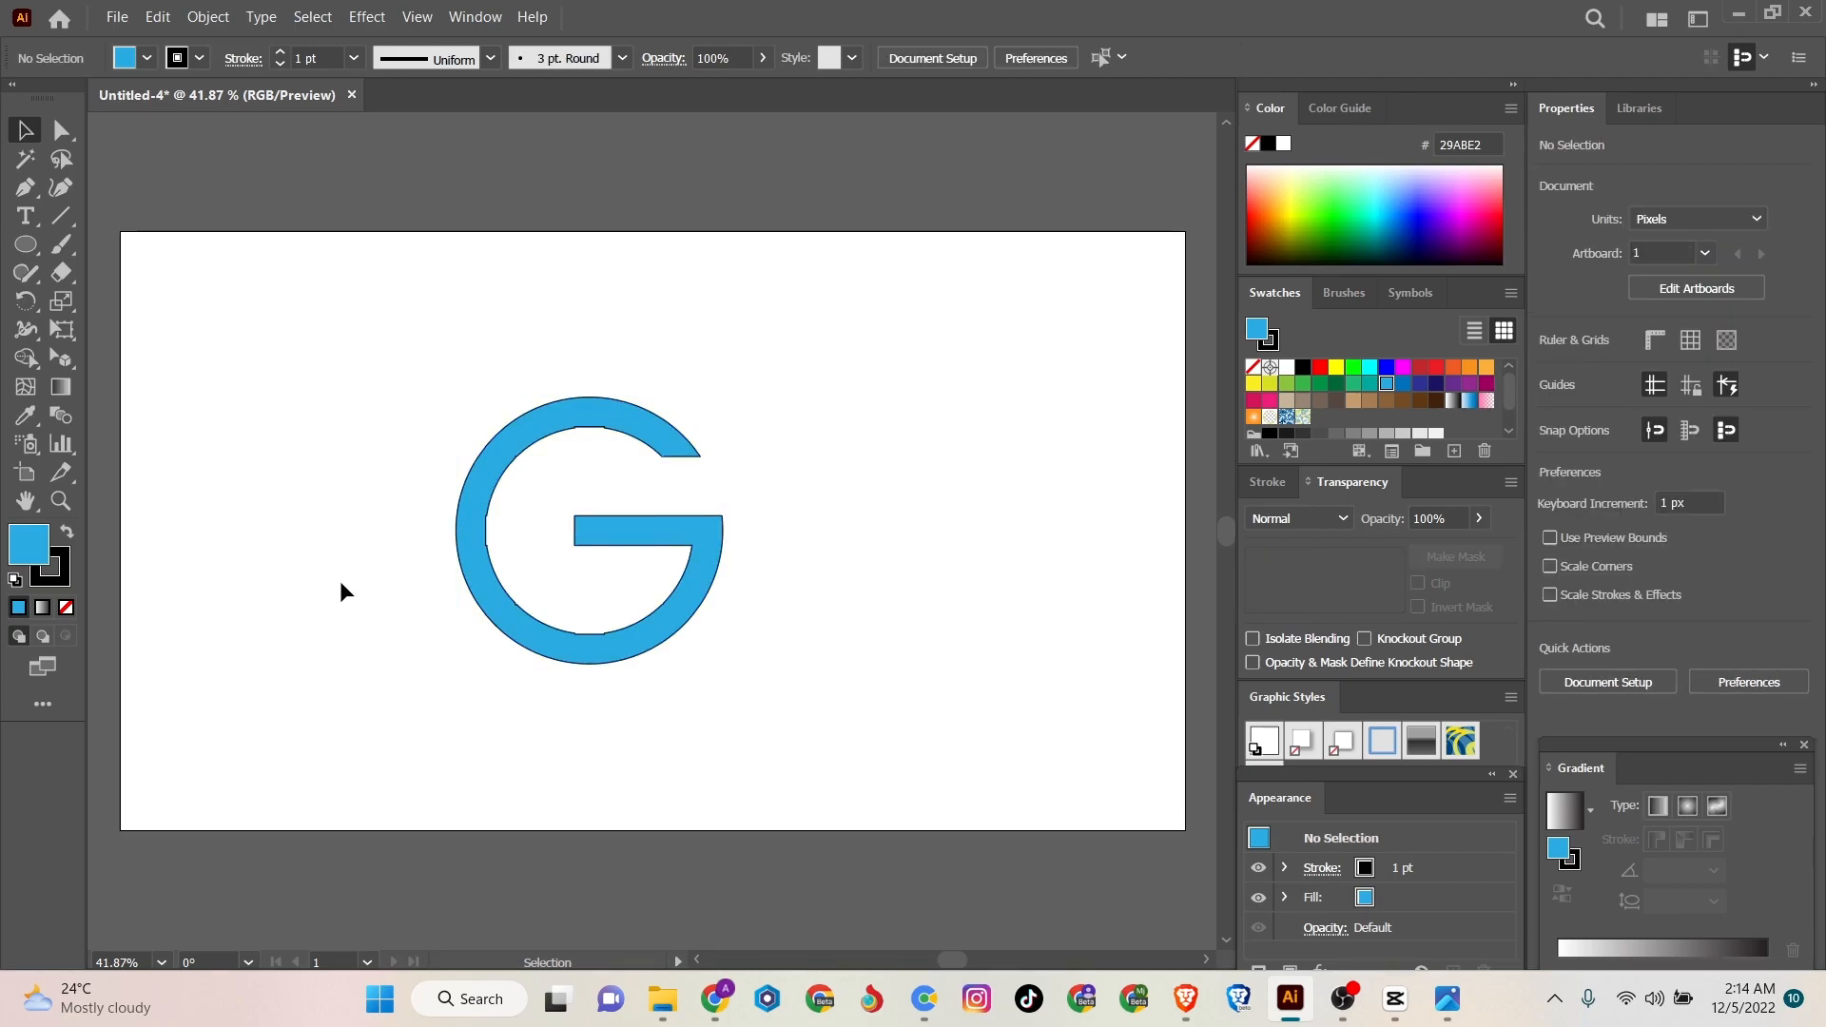
click(25, 188)
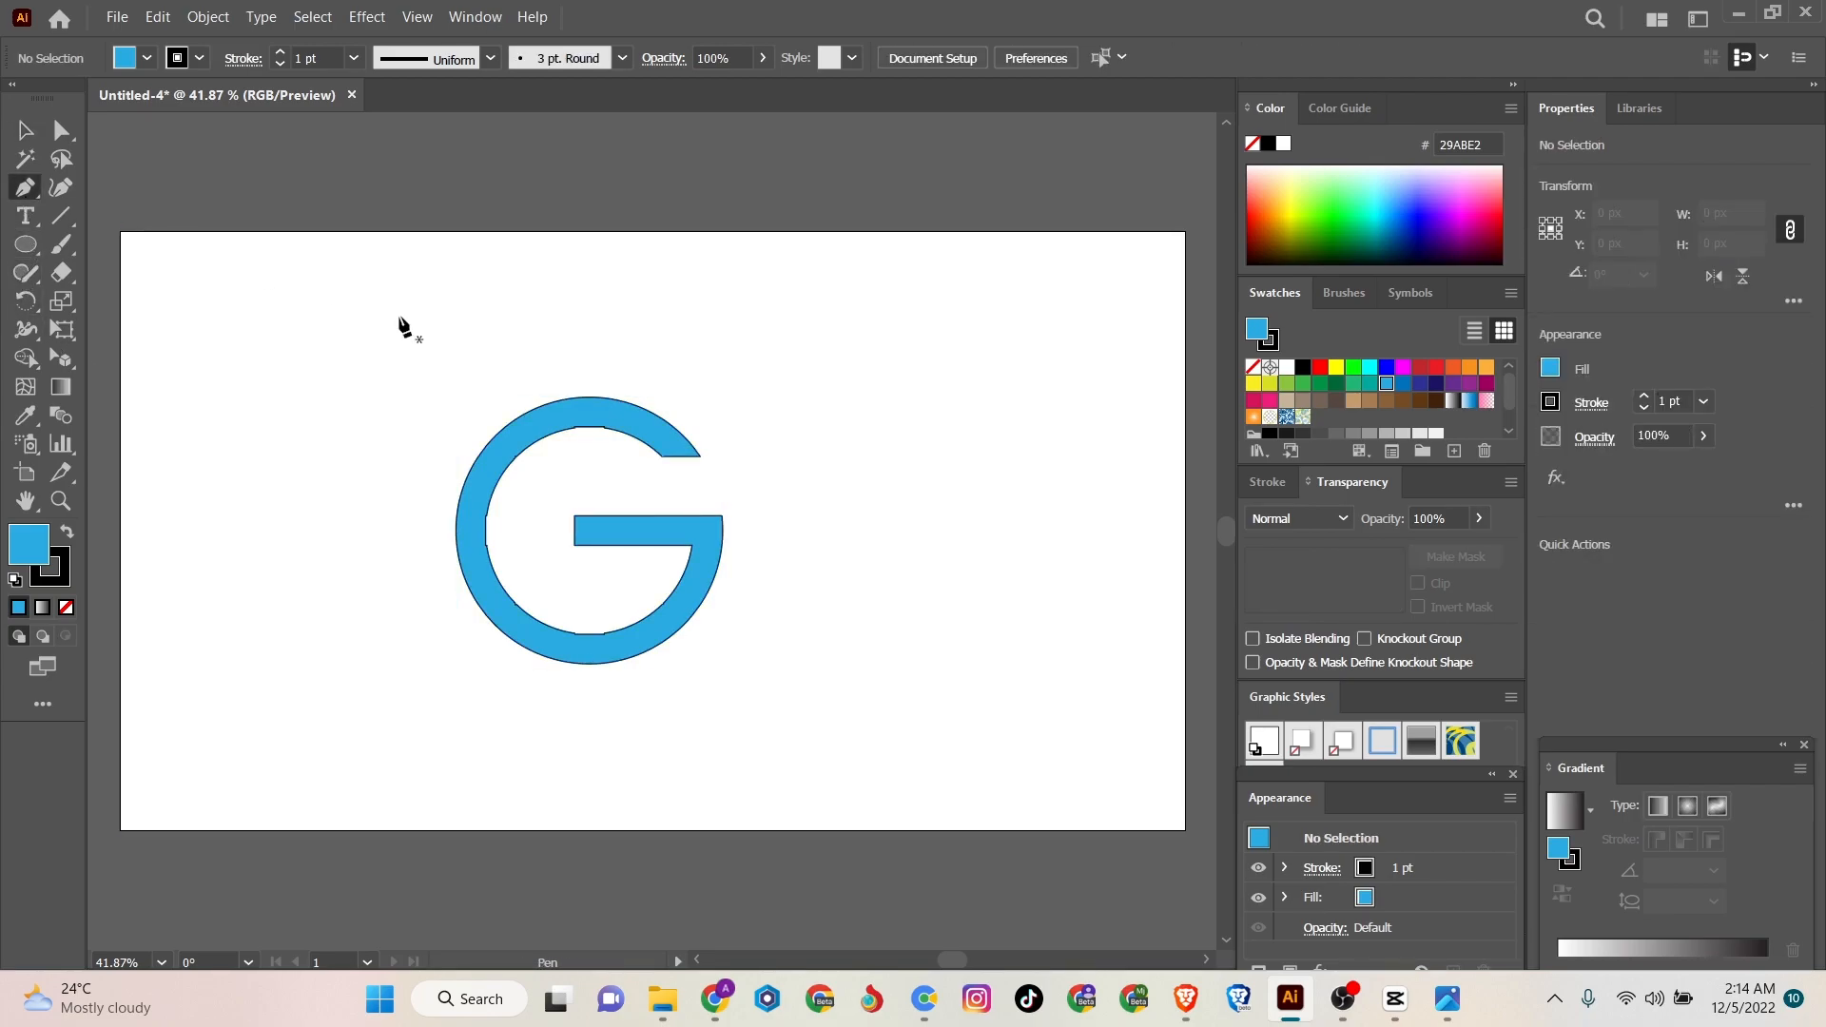
drag(594, 430, 24, 161)
click(25, 132)
click(220, 352)
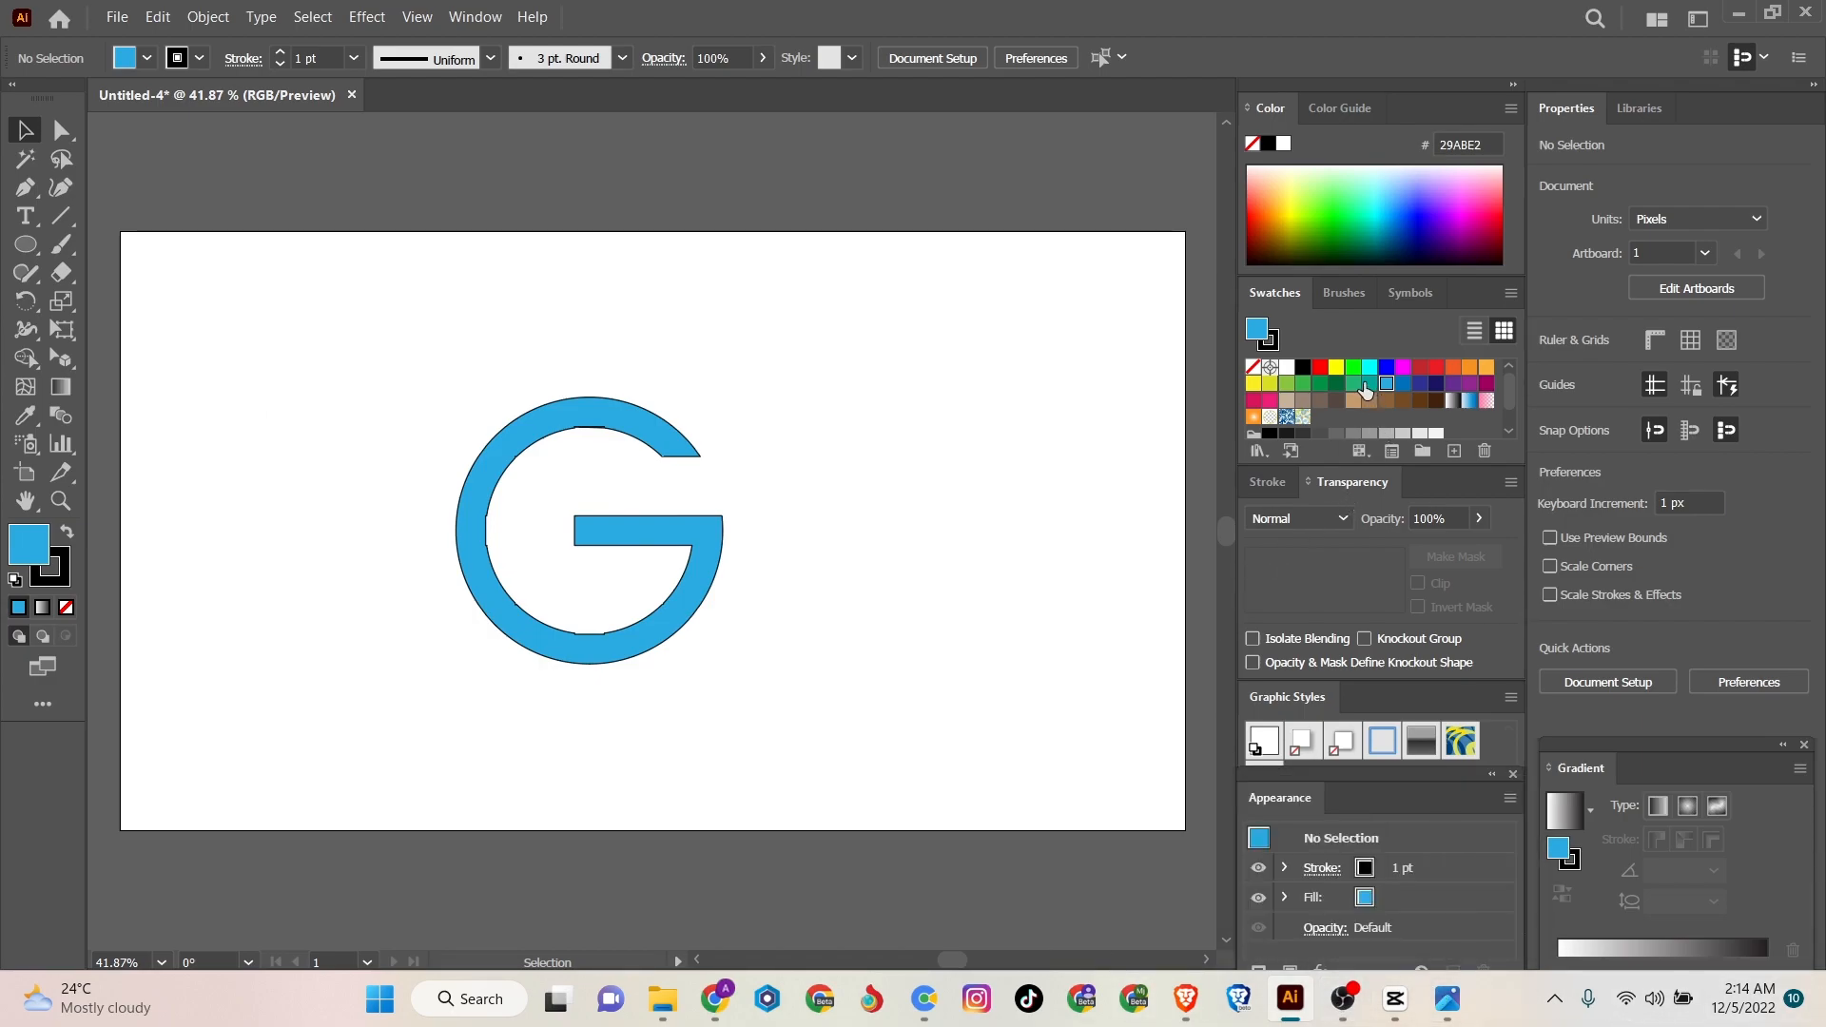
- Change the G's fill colour to the green swatch 22B573
click(1353, 383)
drag(1004, 455, 479, 666)
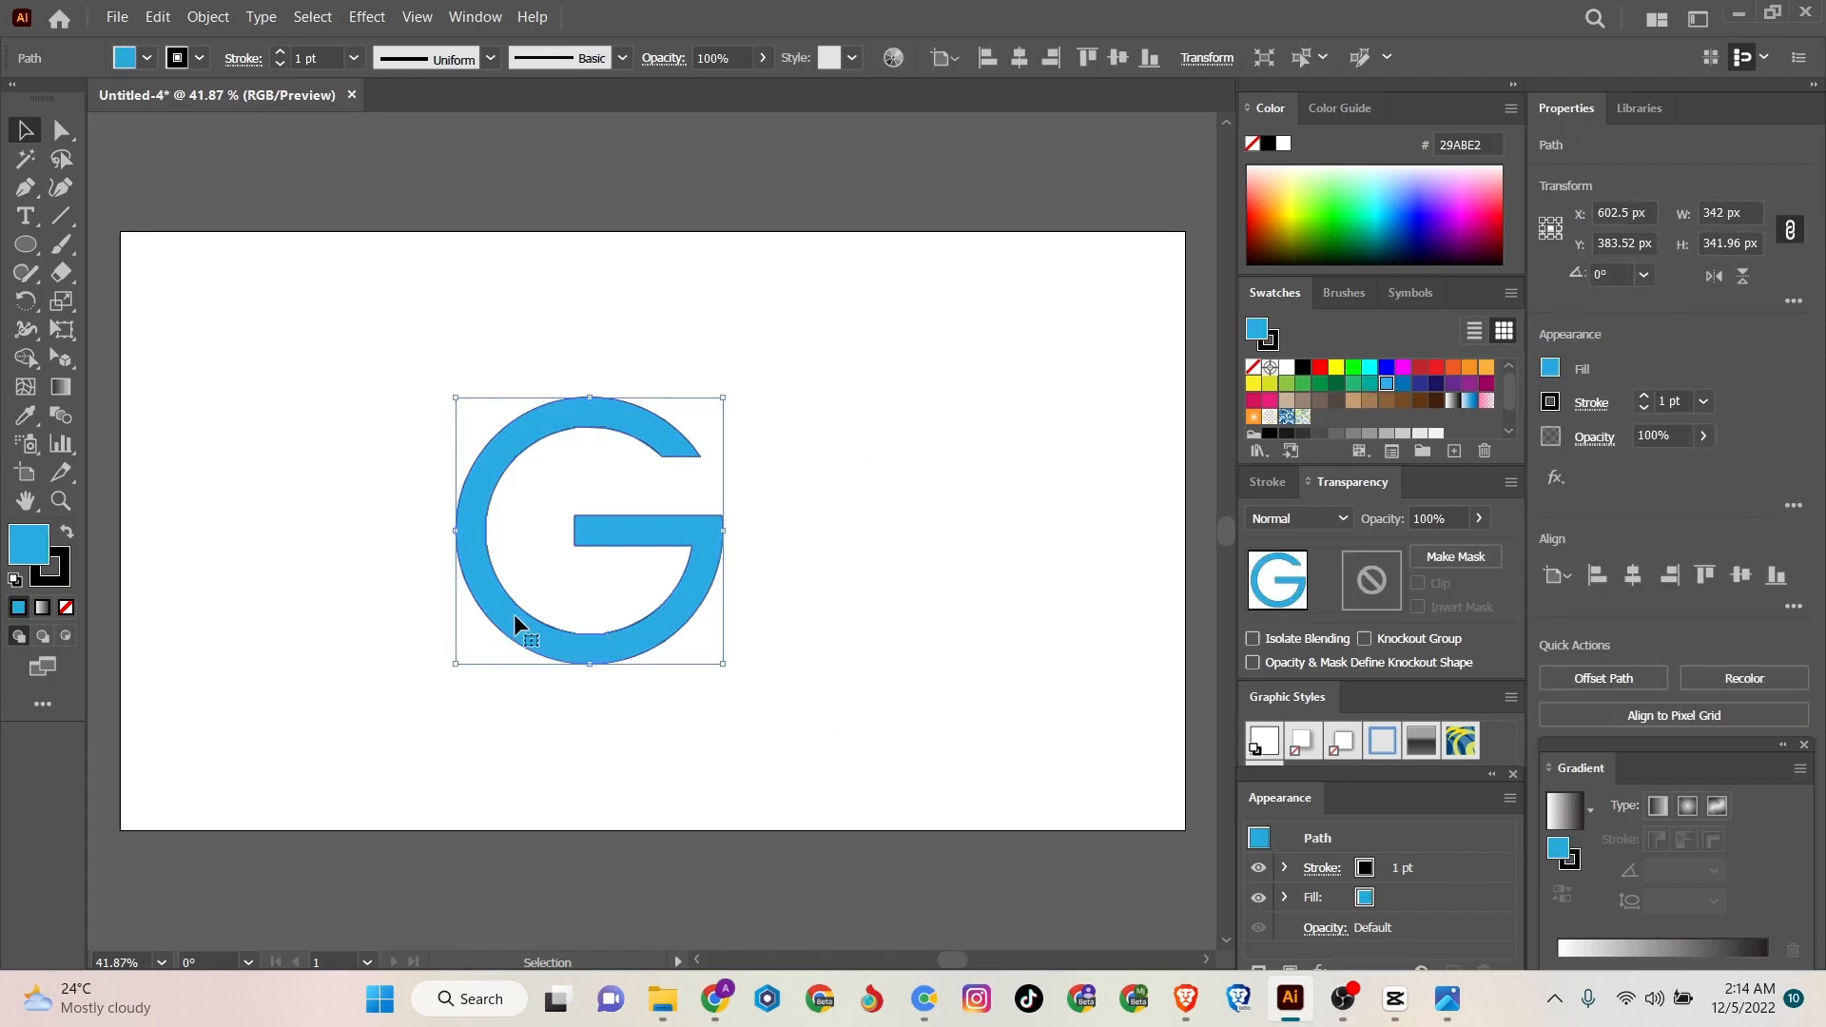
click(1369, 383)
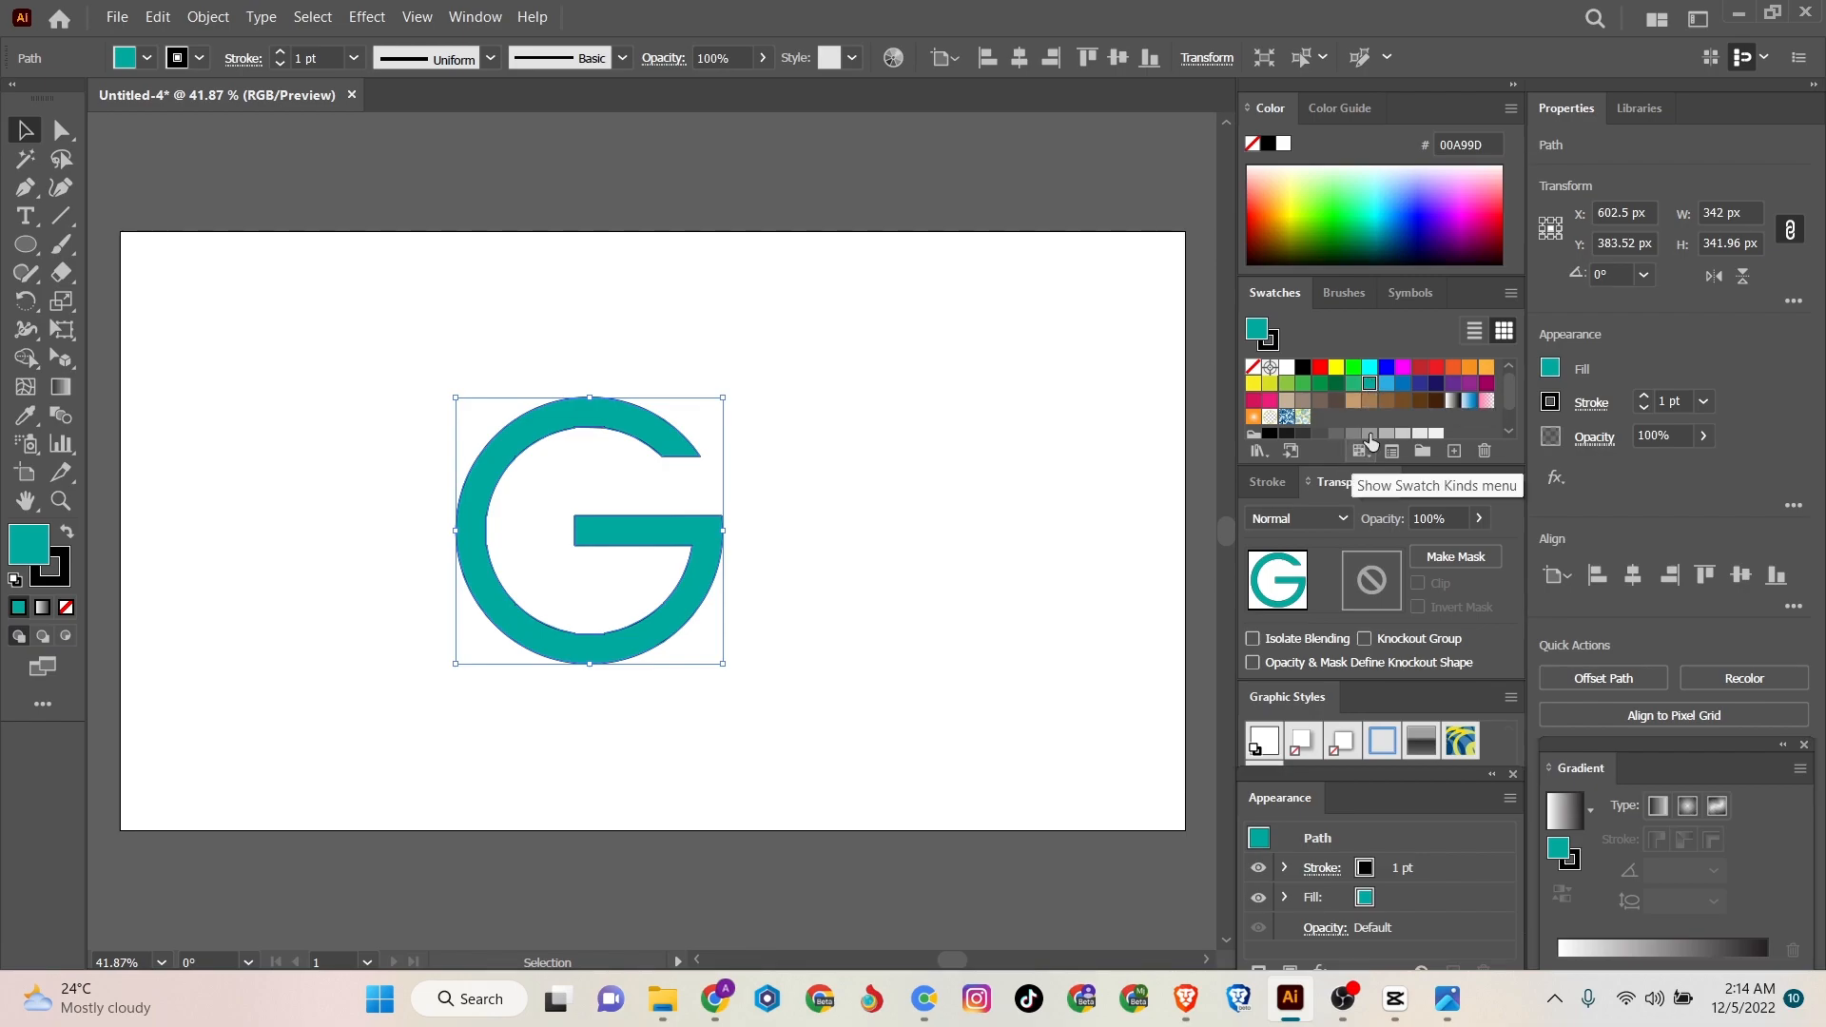
click(1352, 383)
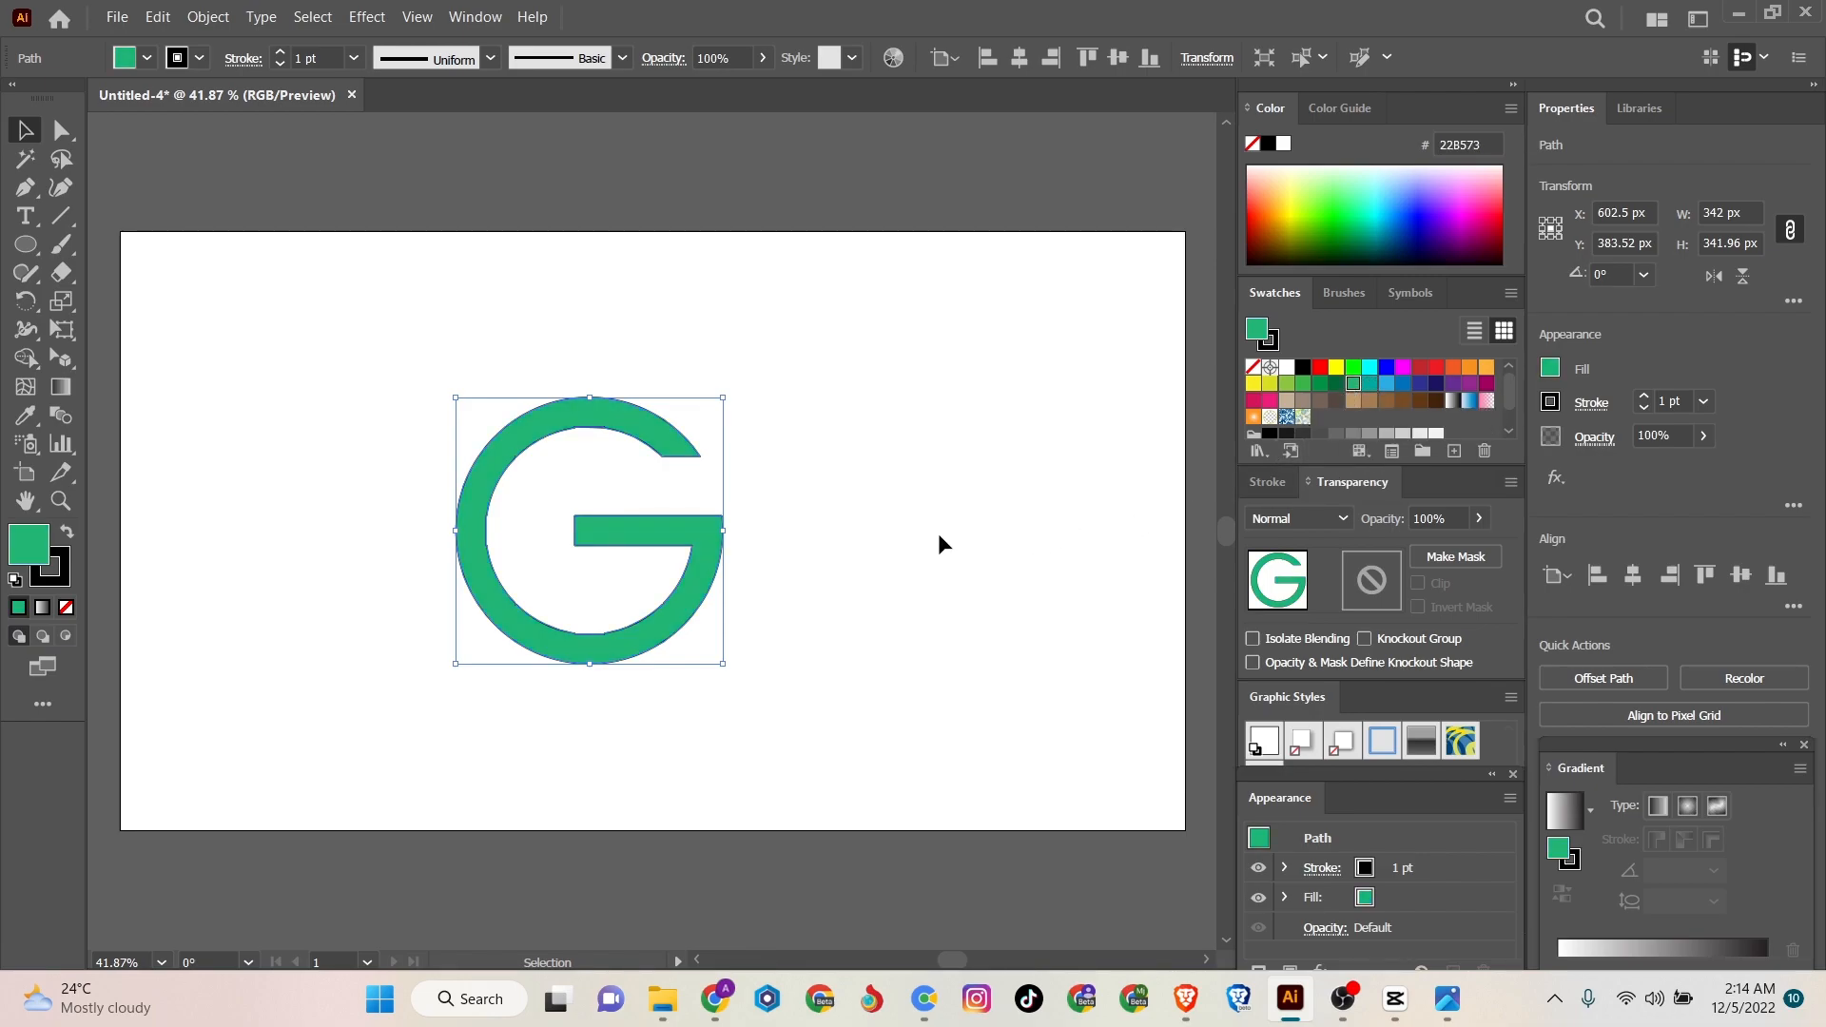